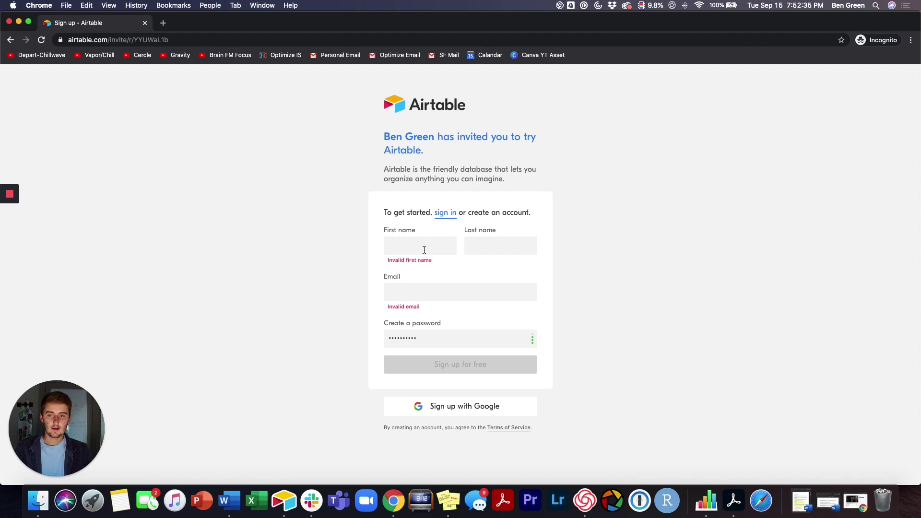
Step: Enter the first name, last name and autofilled e-mail address, then sign up for free
left_click(424, 250)
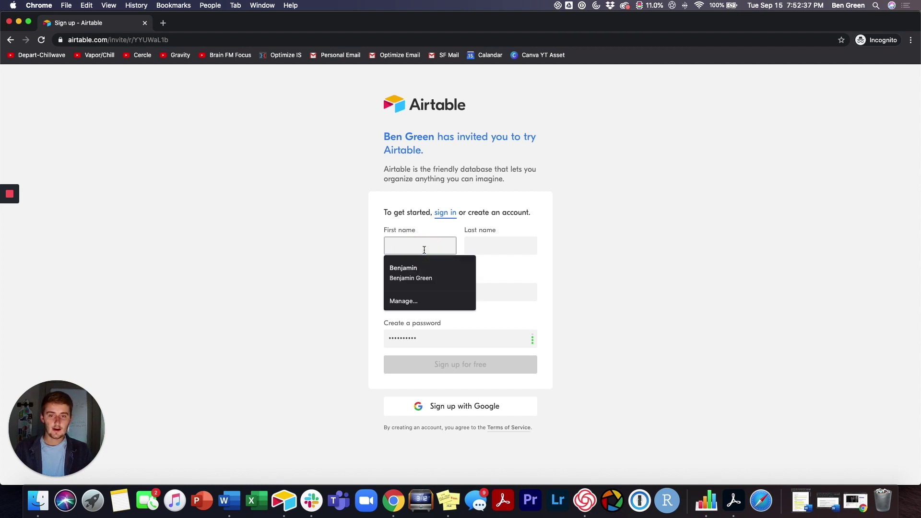
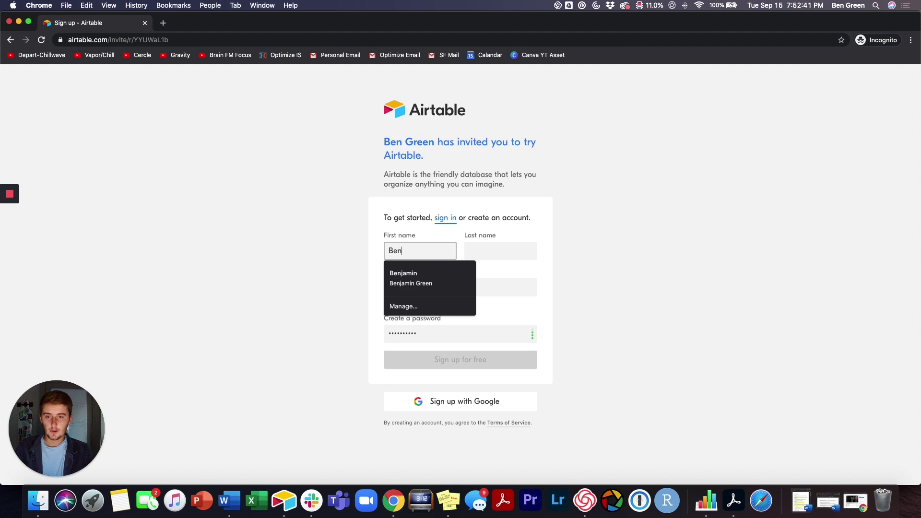
left_click(501, 250)
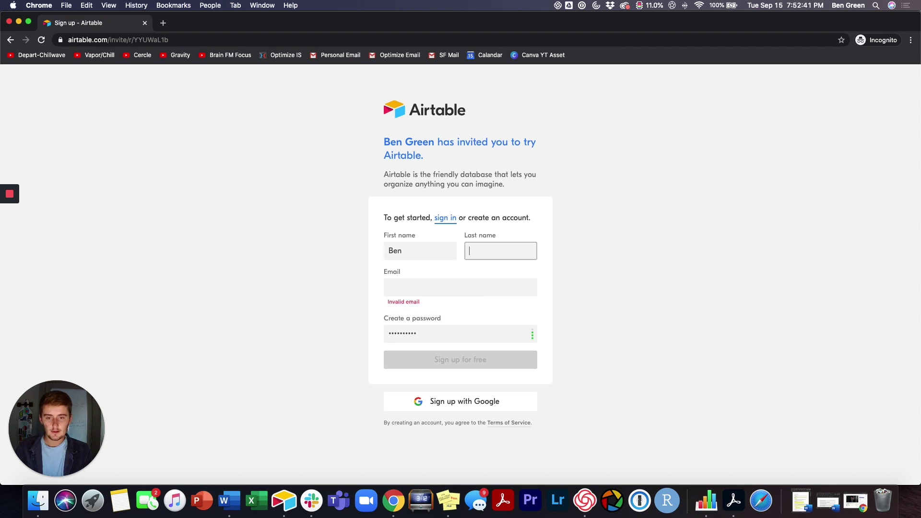
key("Tab")
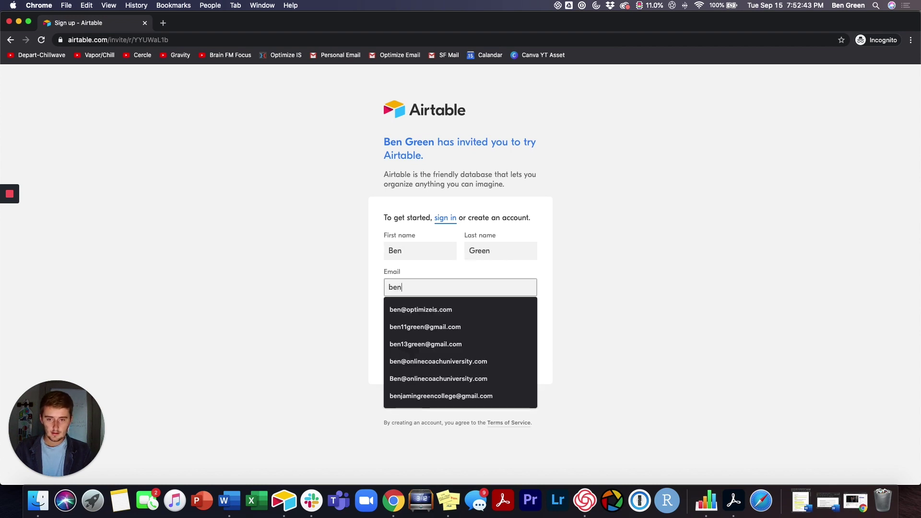
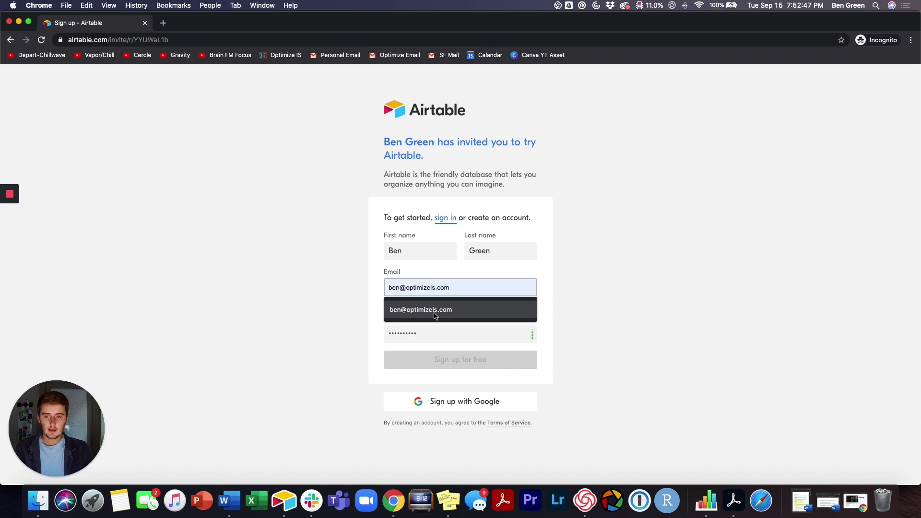
left_click(436, 313)
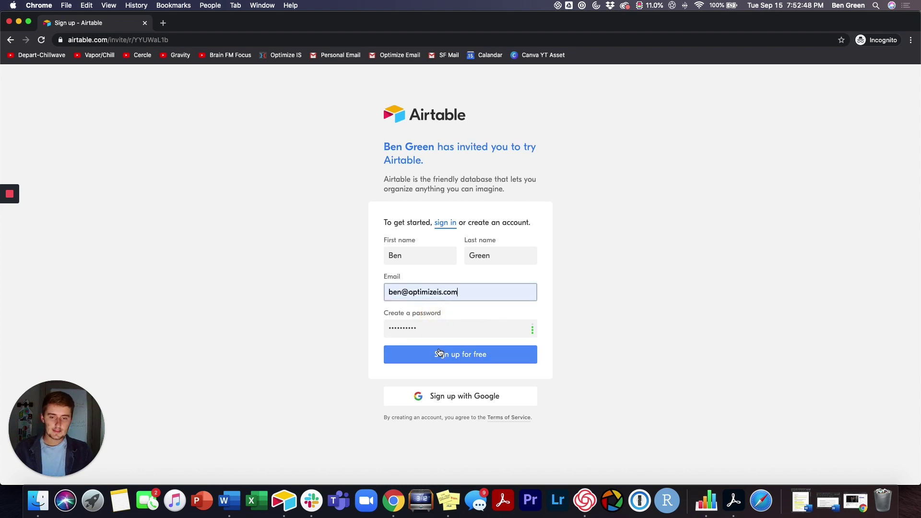
left_click(439, 353)
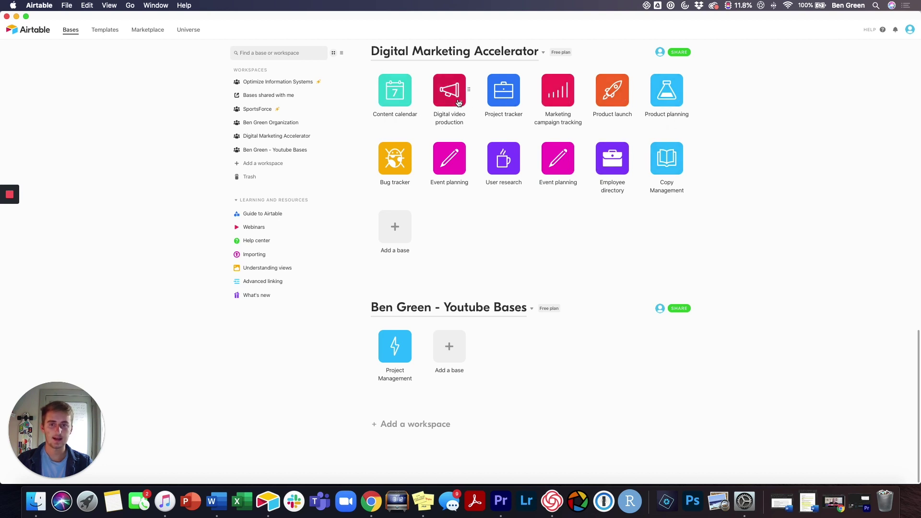
left_click(449, 346)
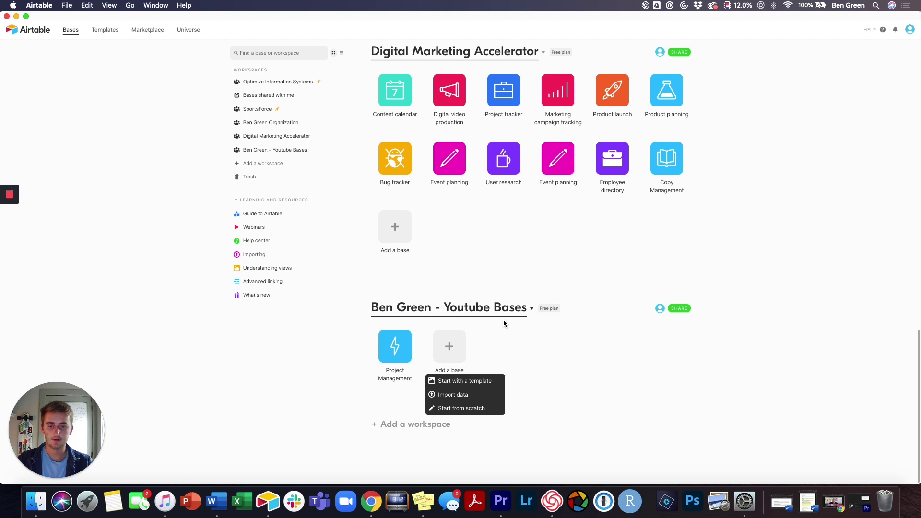
left_click(505, 339)
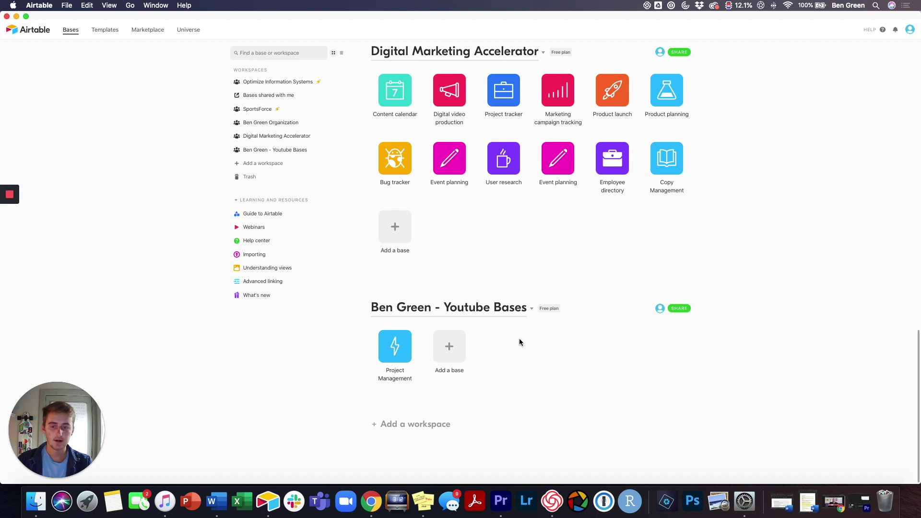
Step: Create a blank base from scratch with a light-blue colour and lightning-bolt icon
left_click(453, 348)
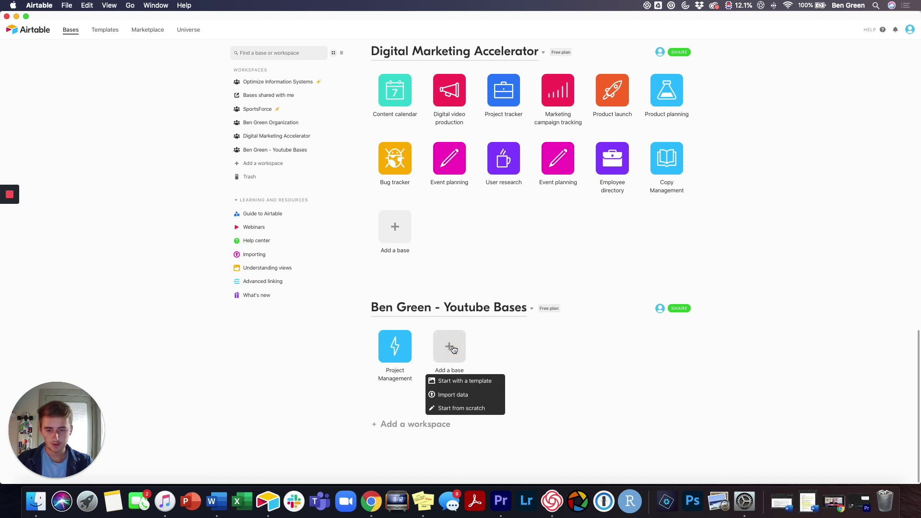
left_click(454, 408)
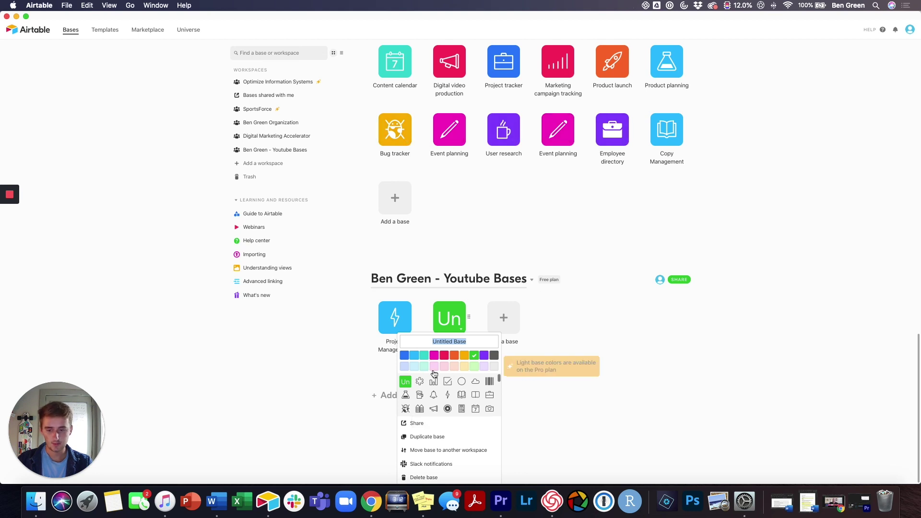
left_click(414, 356)
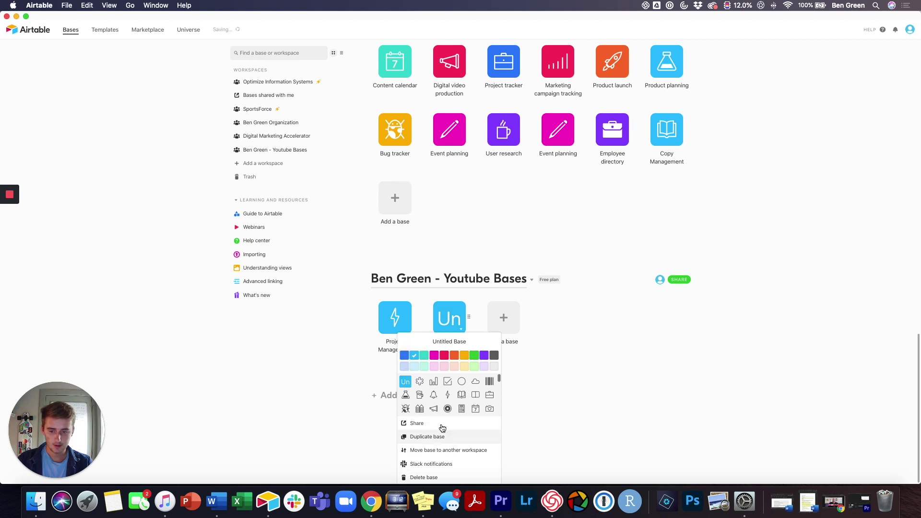
left_click(448, 395)
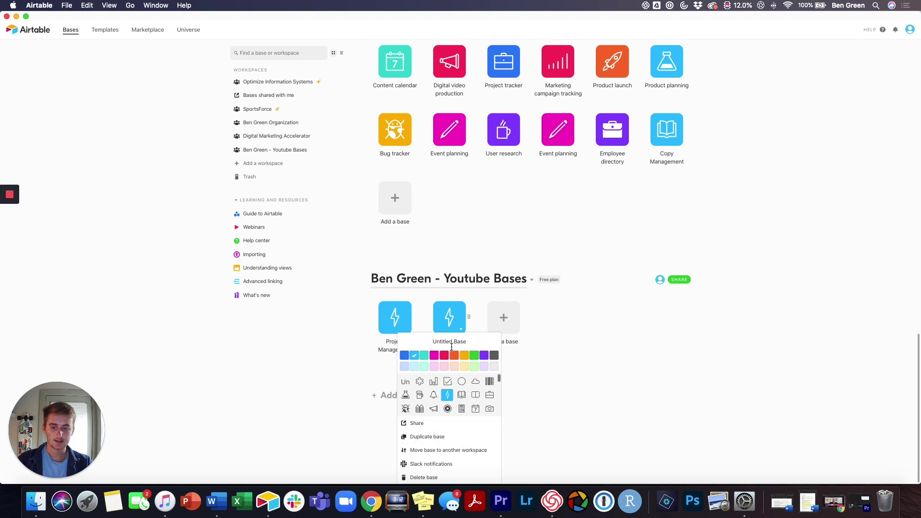
left_click(550, 411)
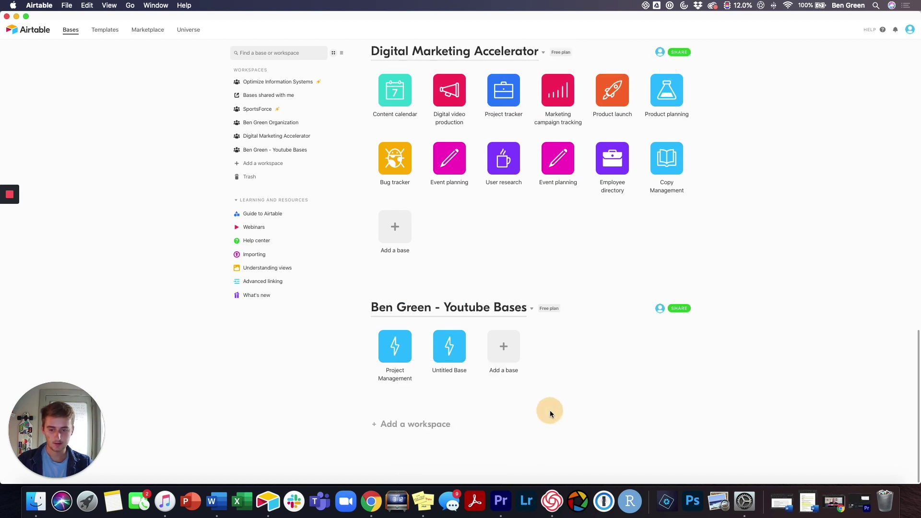
left_click(449, 371)
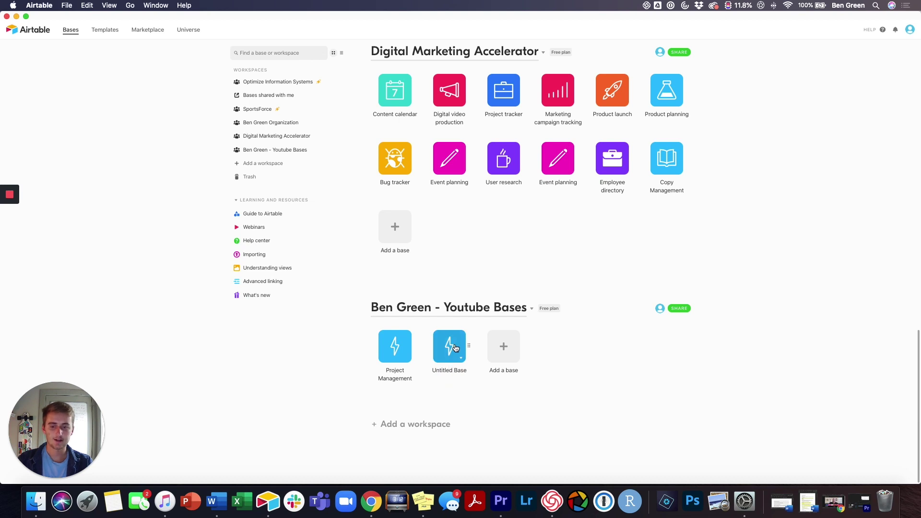
Step: Rename the new base to 'Project Management' and open it
left_click(461, 358)
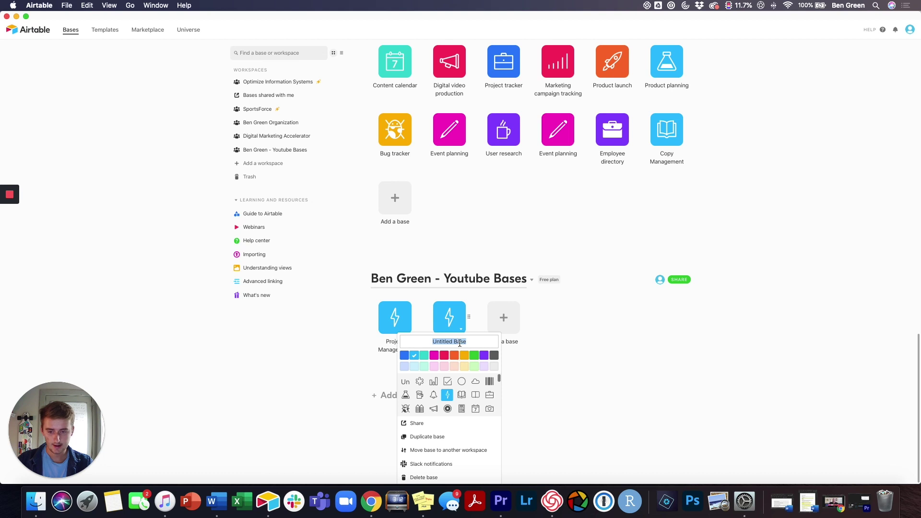
type("P")
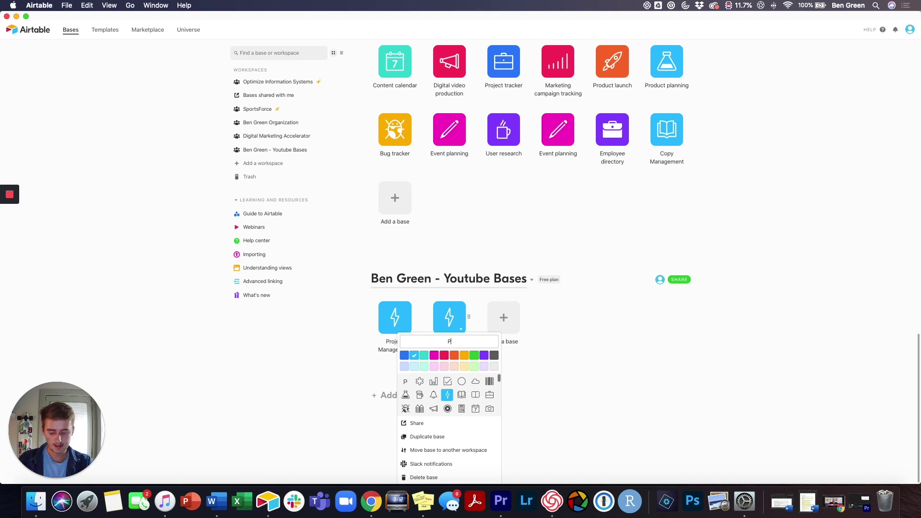
type("r")
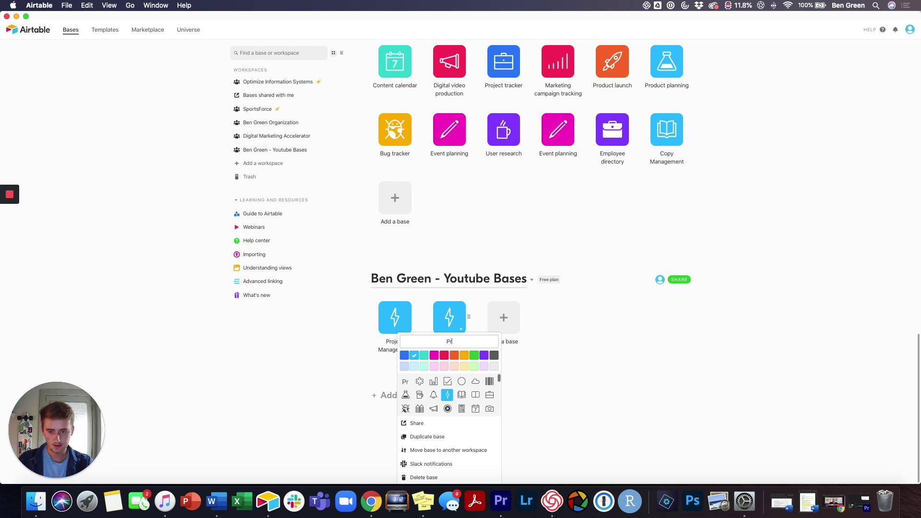
type("oject Management")
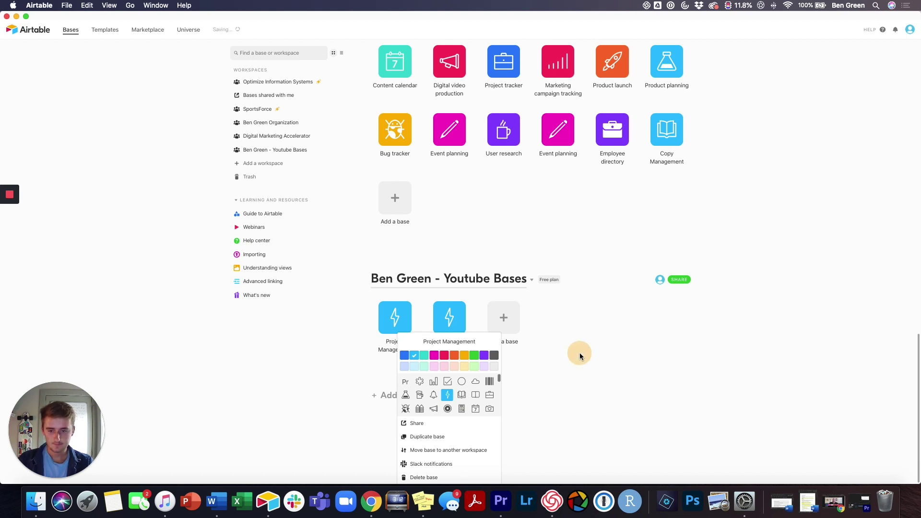
left_click(579, 352)
left_click(448, 348)
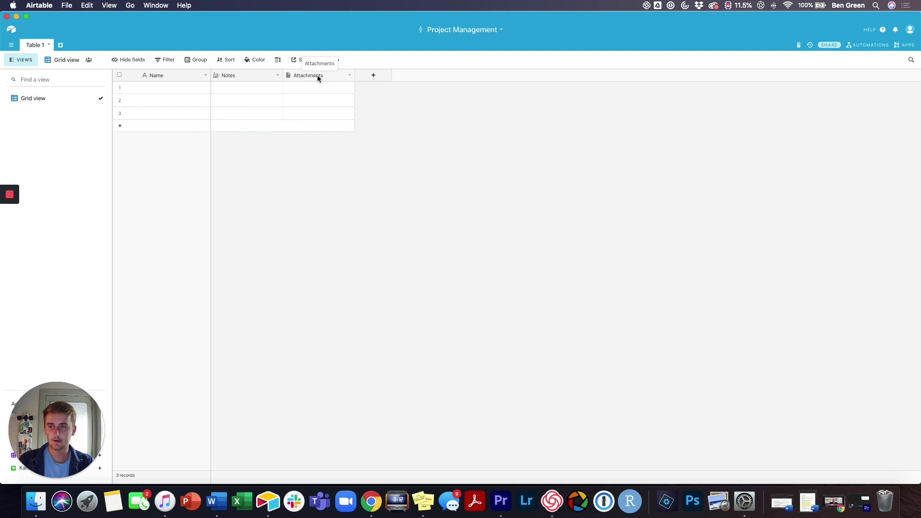
Step: Delete the Notes and Attachments fields from Table 1
right_click(249, 76)
left_click(239, 249)
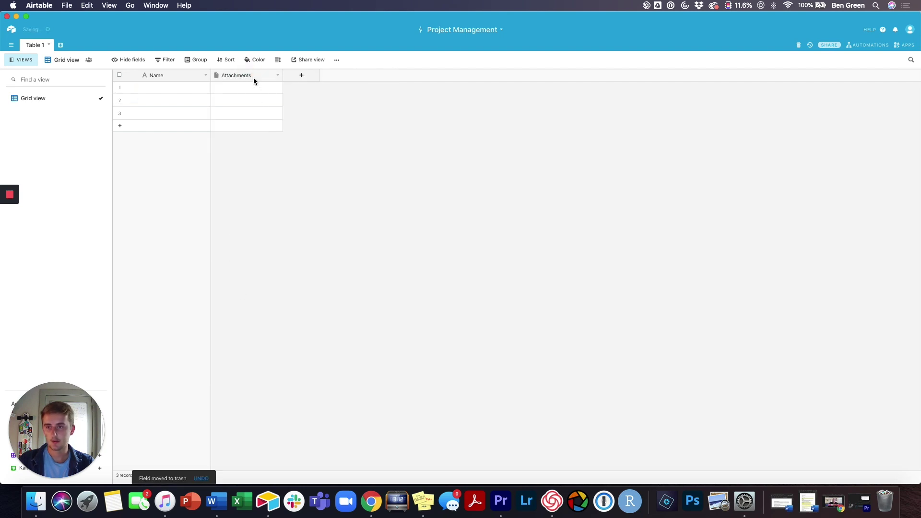
right_click(253, 76)
left_click(257, 254)
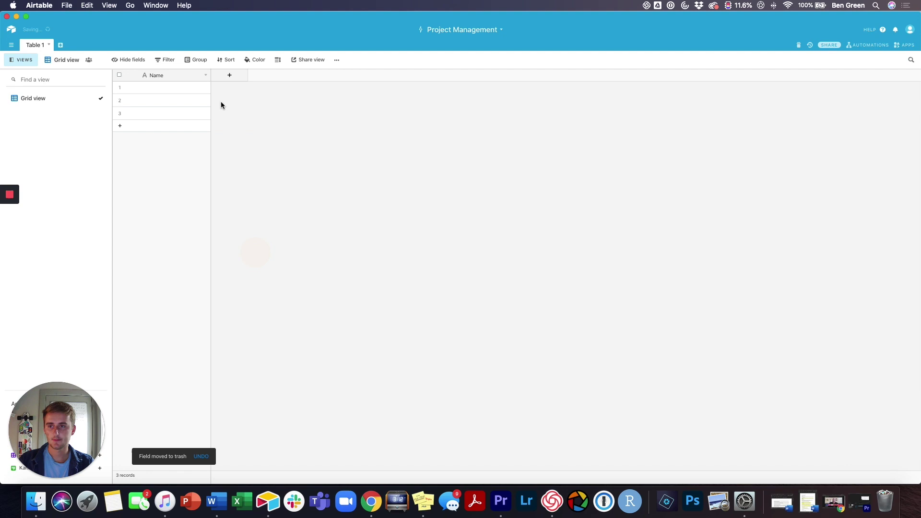
left_click(207, 77)
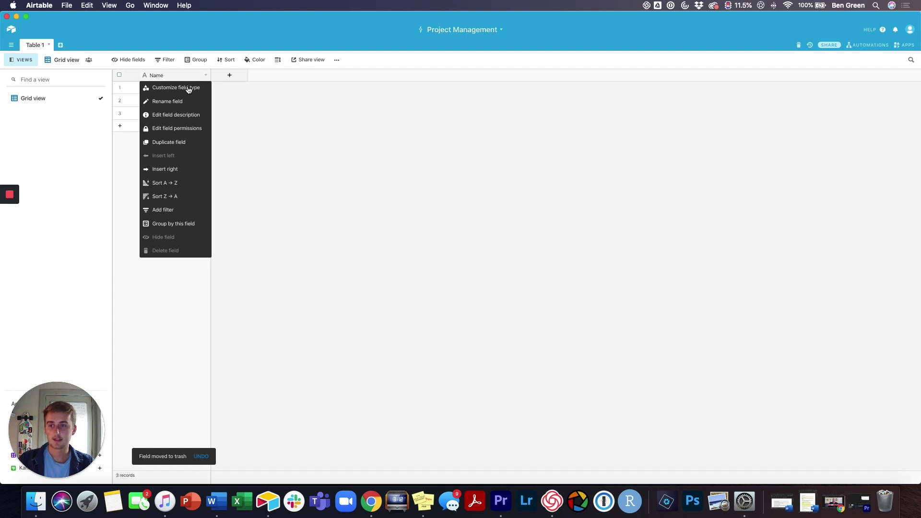
left_click(188, 88)
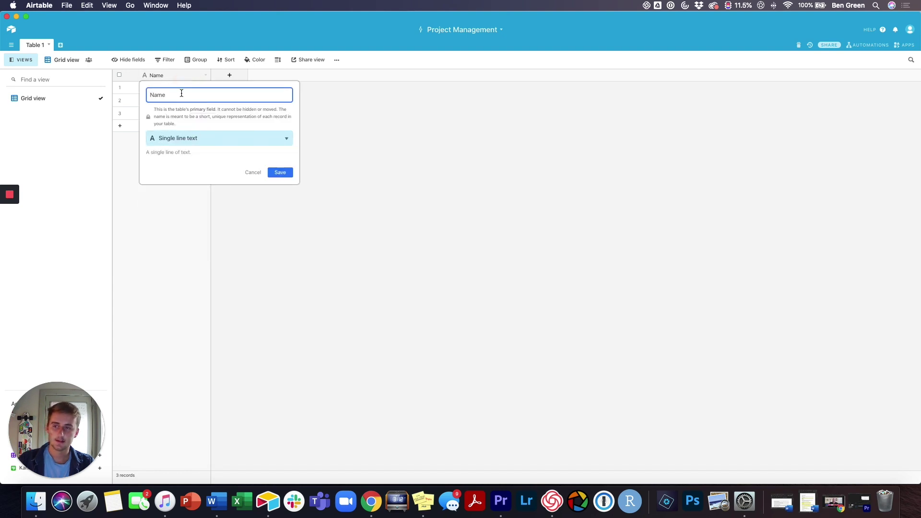
double_click(181, 93)
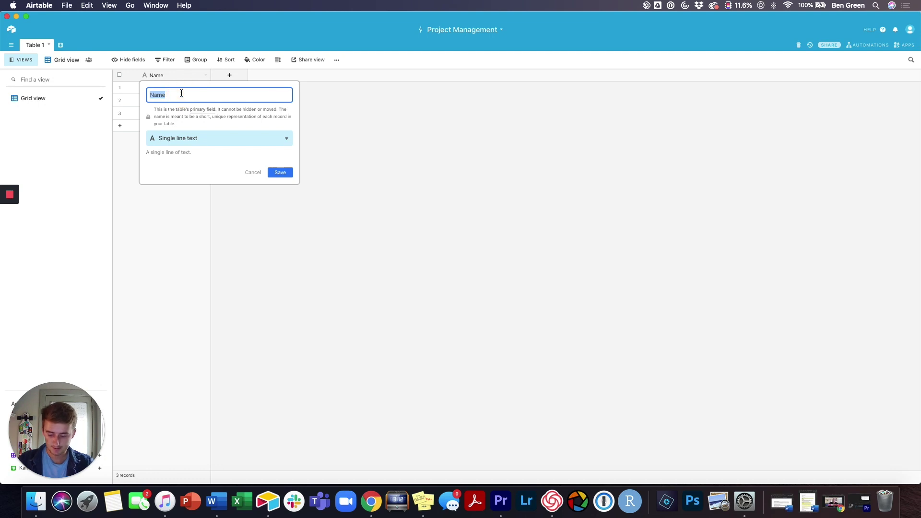
type("Ful")
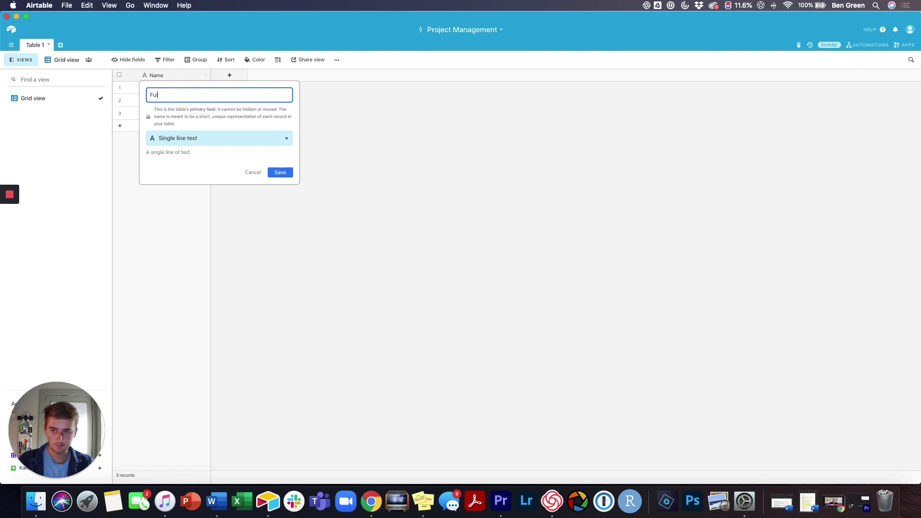
type("l Name")
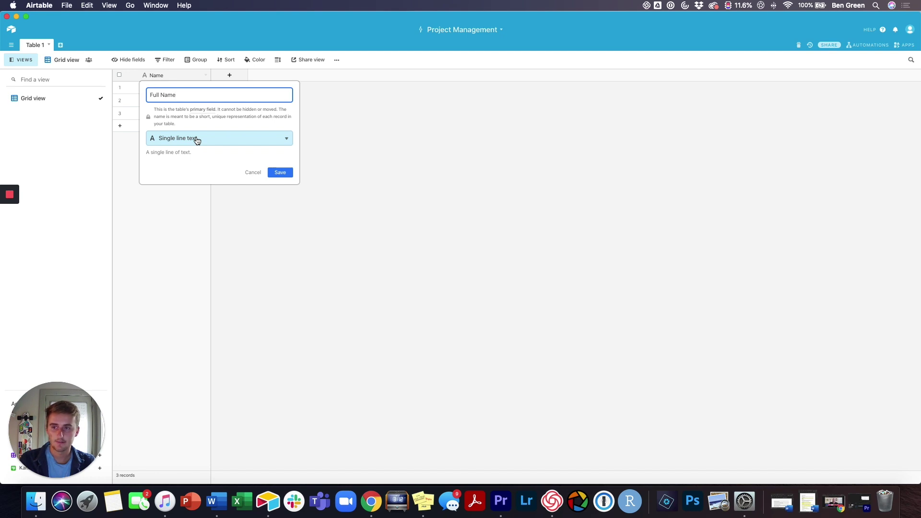
left_click(196, 139)
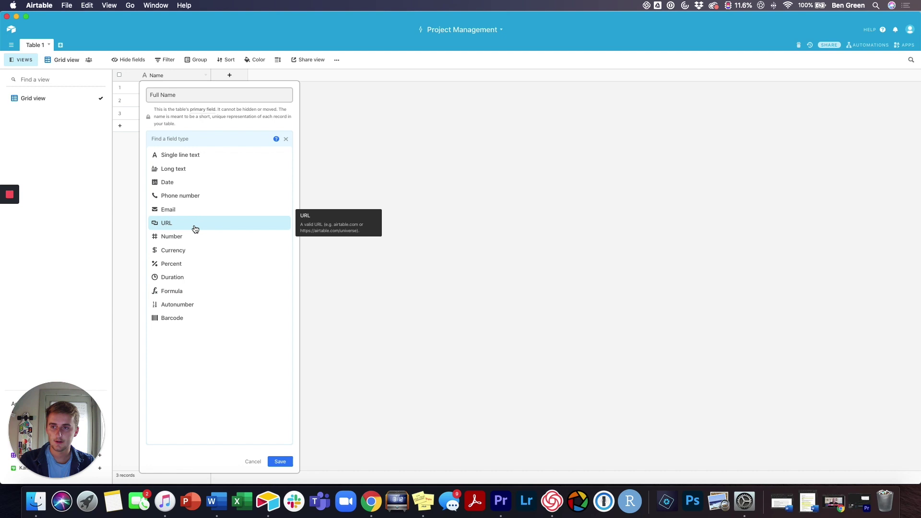
left_click(195, 292)
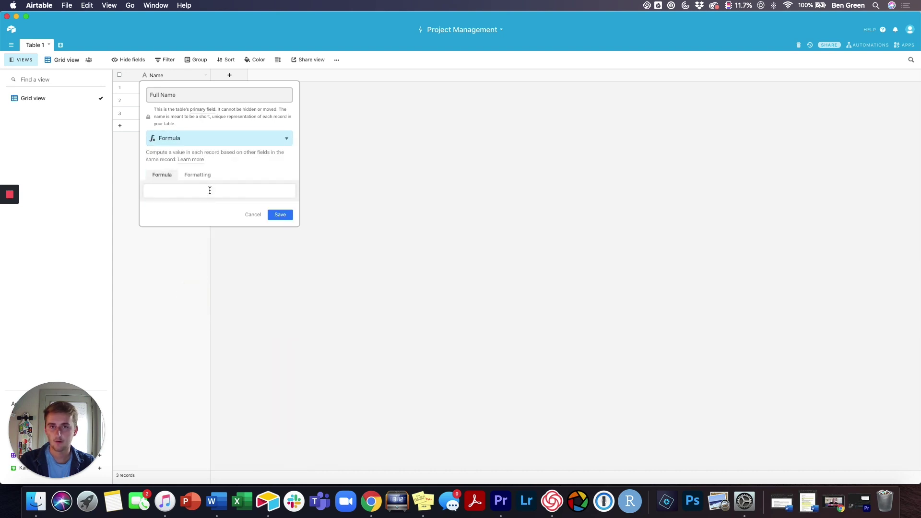
left_click(209, 190)
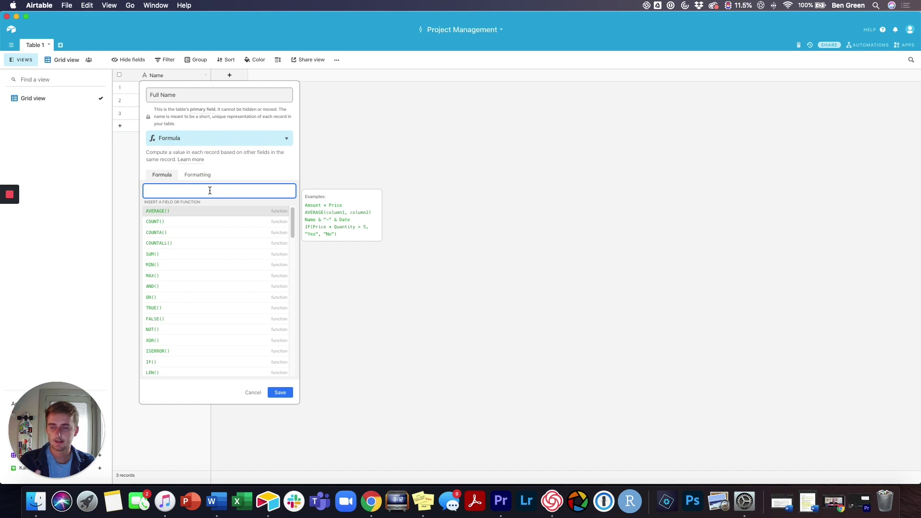
left_click(252, 394)
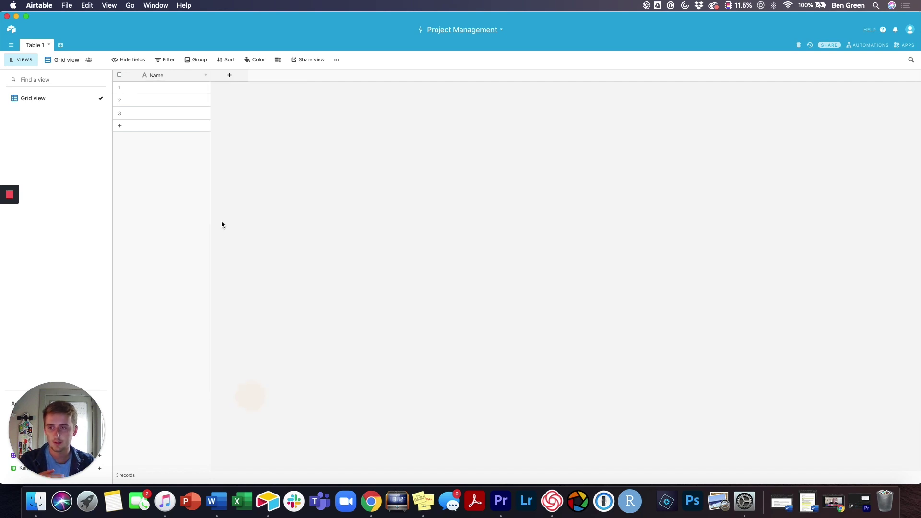
Step: Add a 'First Name' field and start a second new field named 'Last Name'
left_click(222, 74)
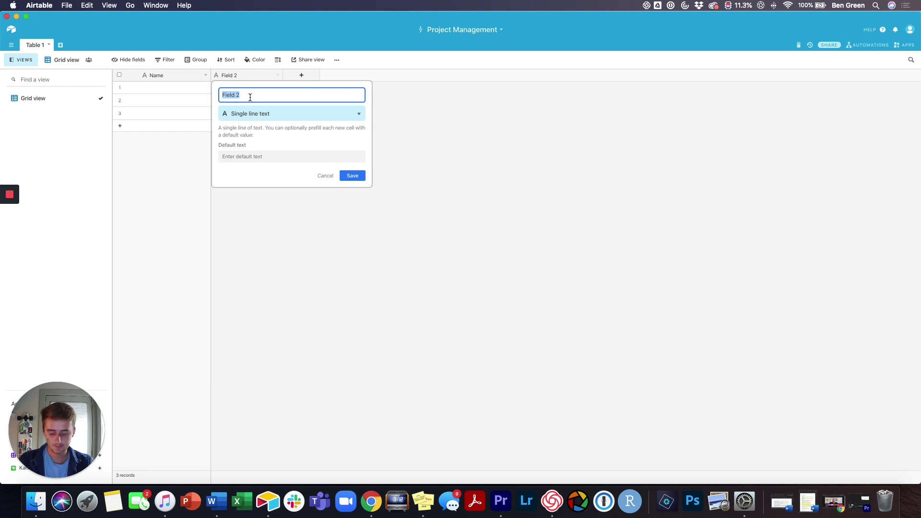
type("Fir")
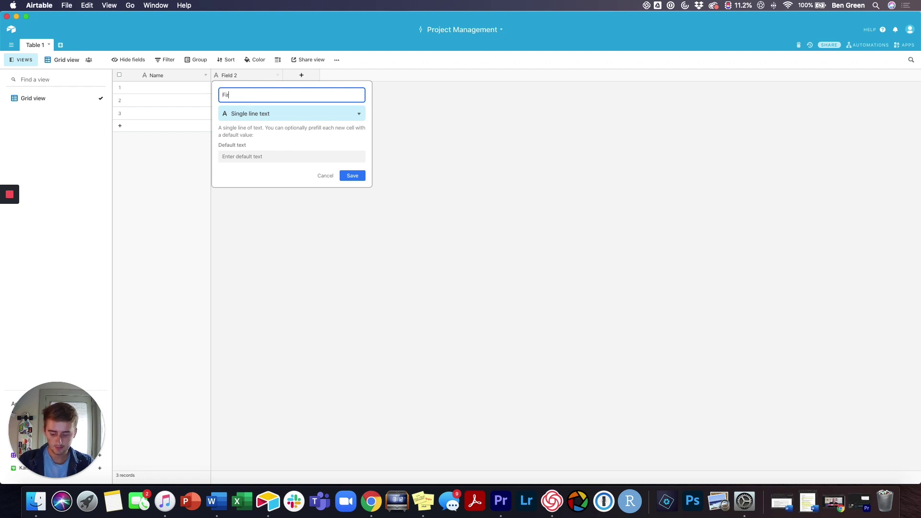
type("st Name")
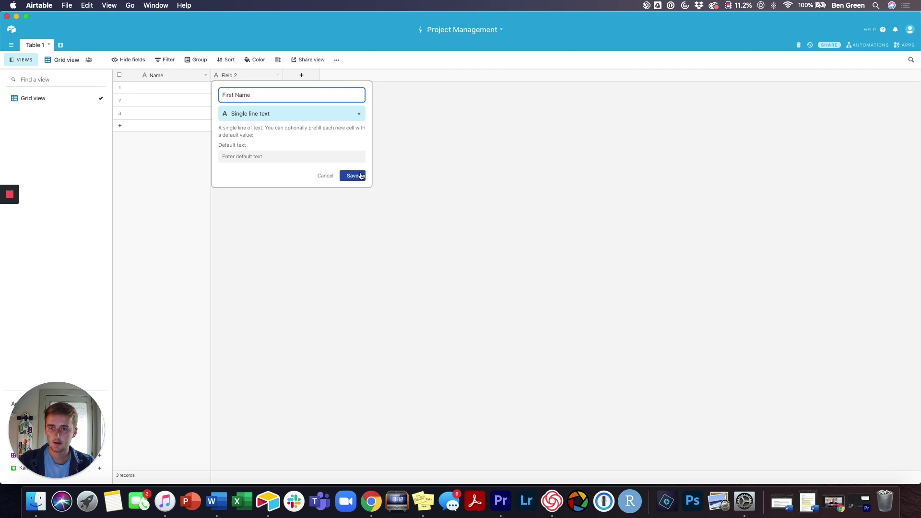
left_click(355, 175)
left_click(290, 75)
type("La")
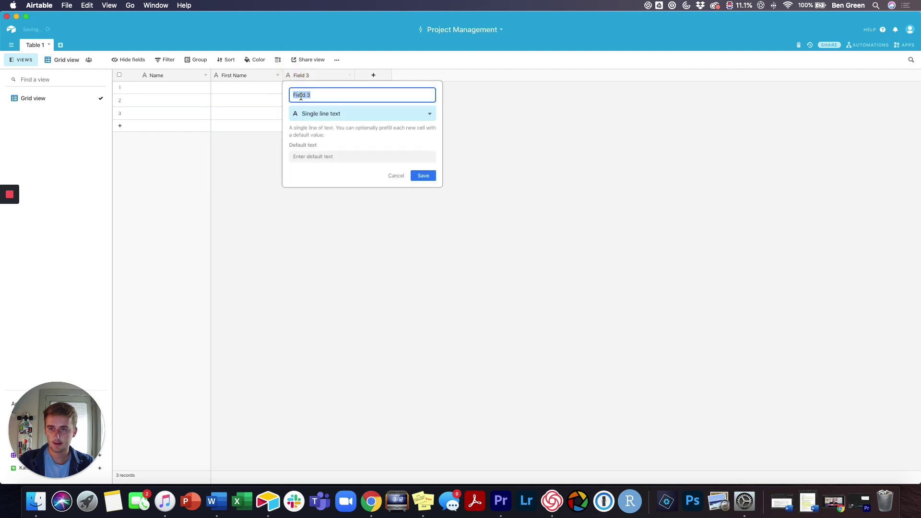
type("st Name")
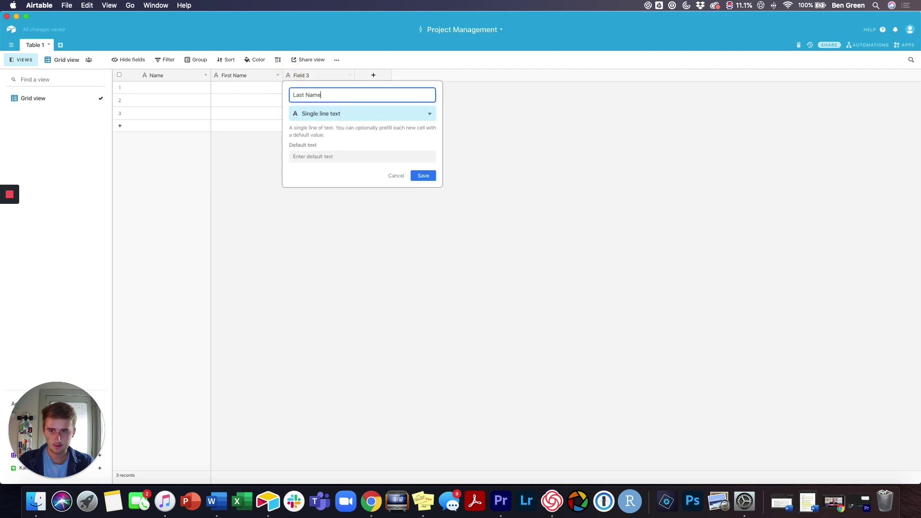
Step: Save the Last Name field and fill in the first record's first and last name
key("Return")
left_click(256, 91)
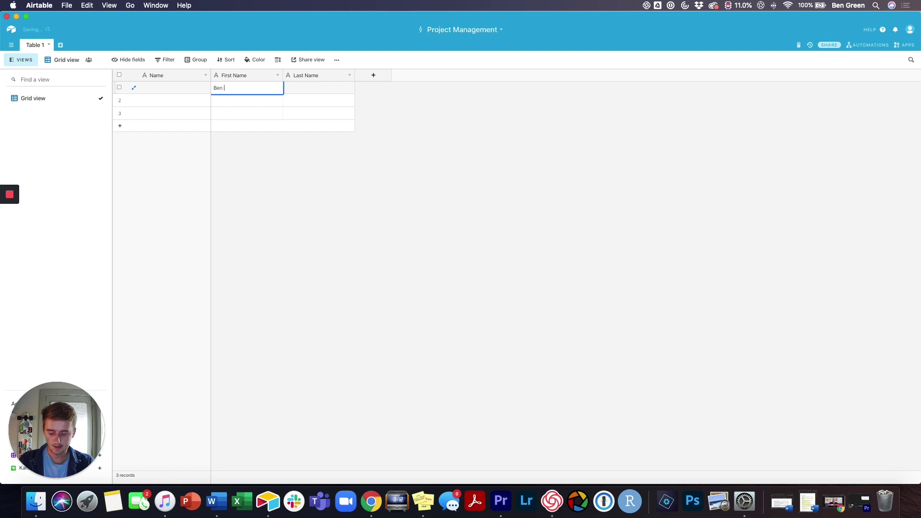
key("Tab")
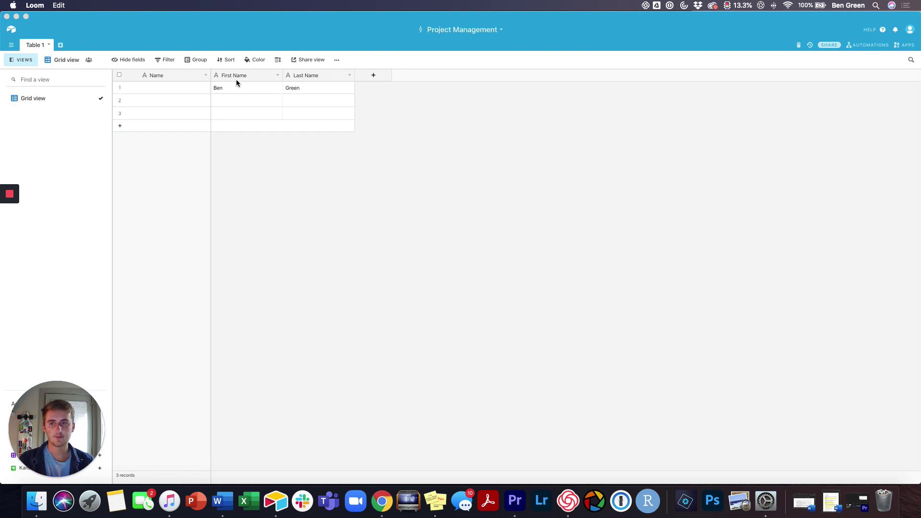
left_click(236, 170)
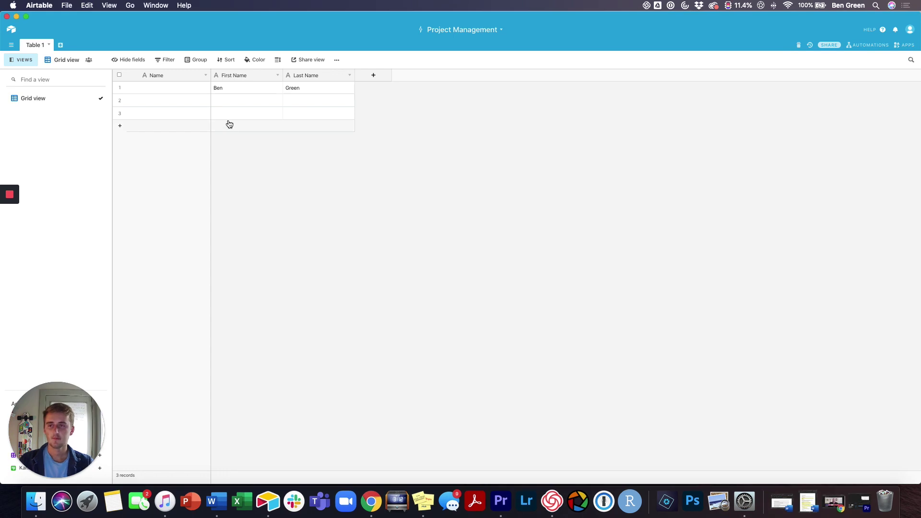
Step: Rename the Name field to 'Full Name' and change its type to Formula
left_click(206, 80)
left_click(199, 88)
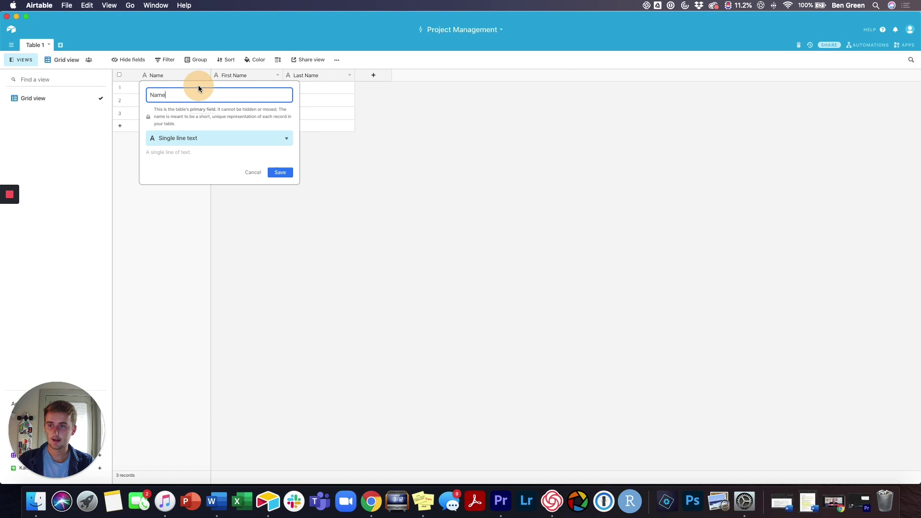
double_click(199, 95)
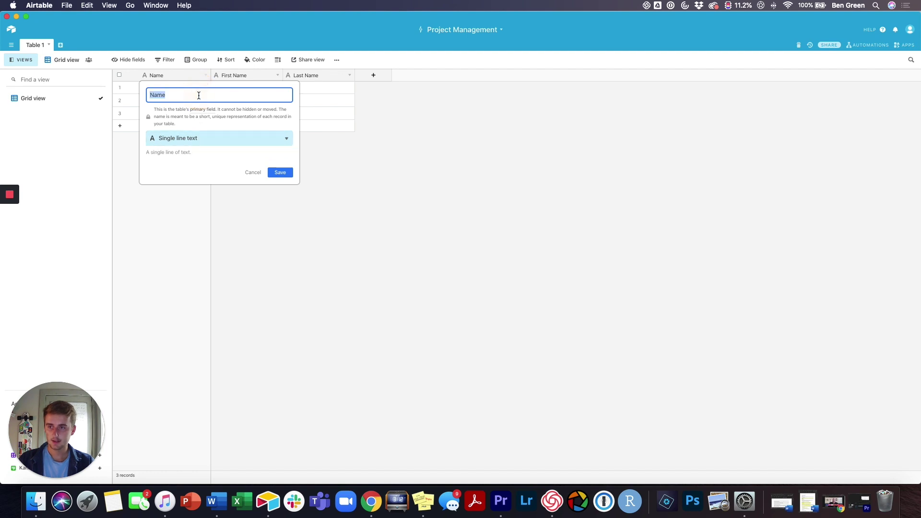
type("Full Nam")
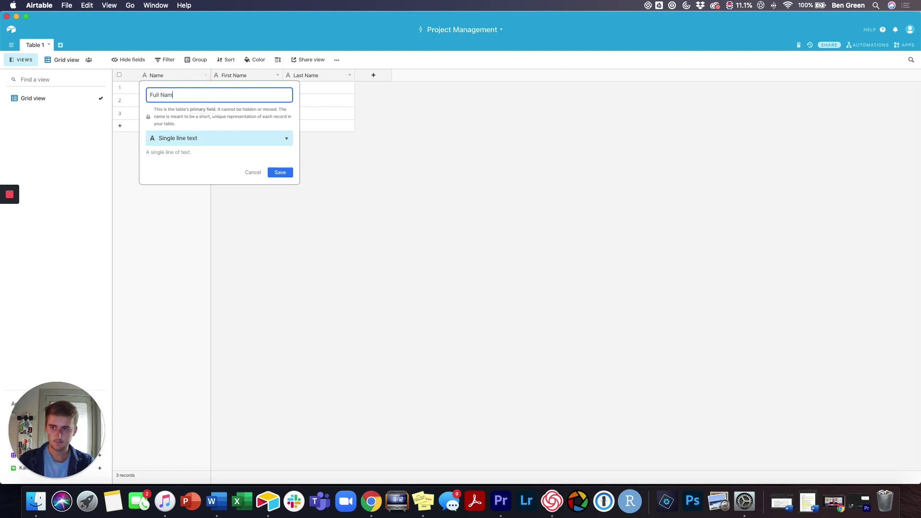
type("e")
left_click(204, 142)
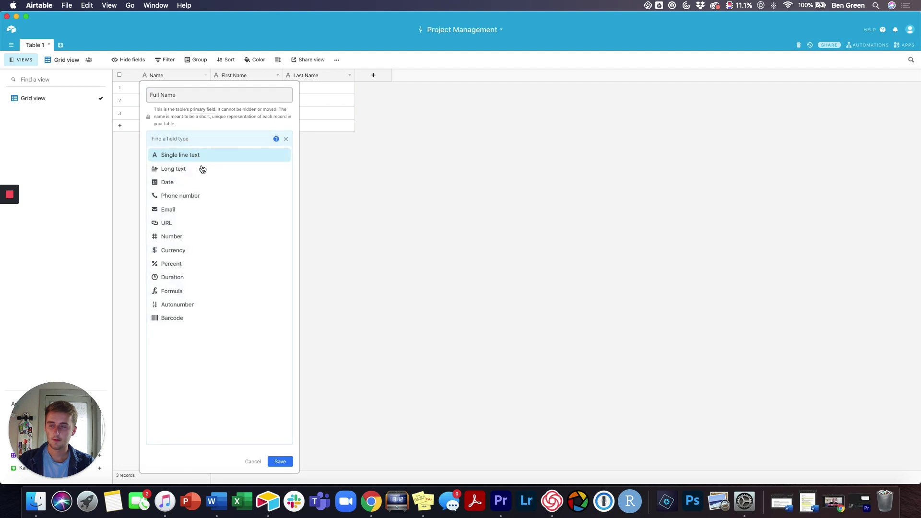
left_click(192, 292)
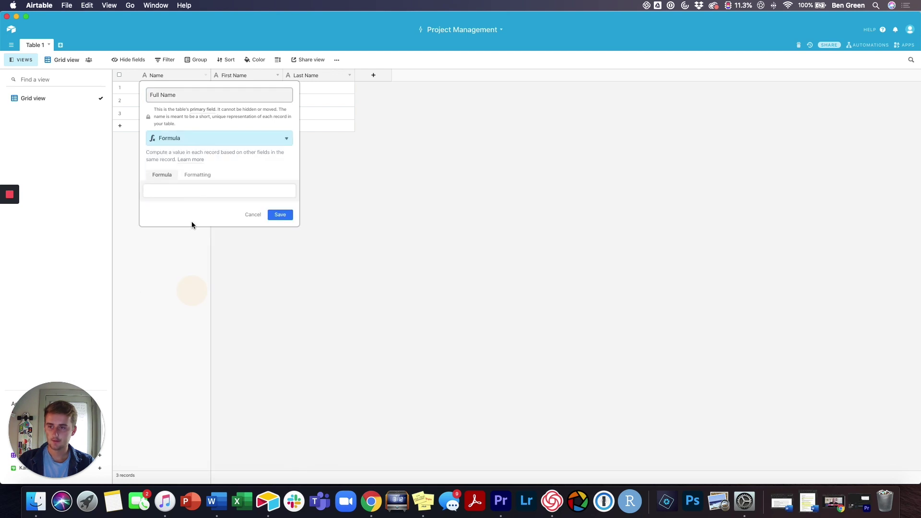
left_click(191, 195)
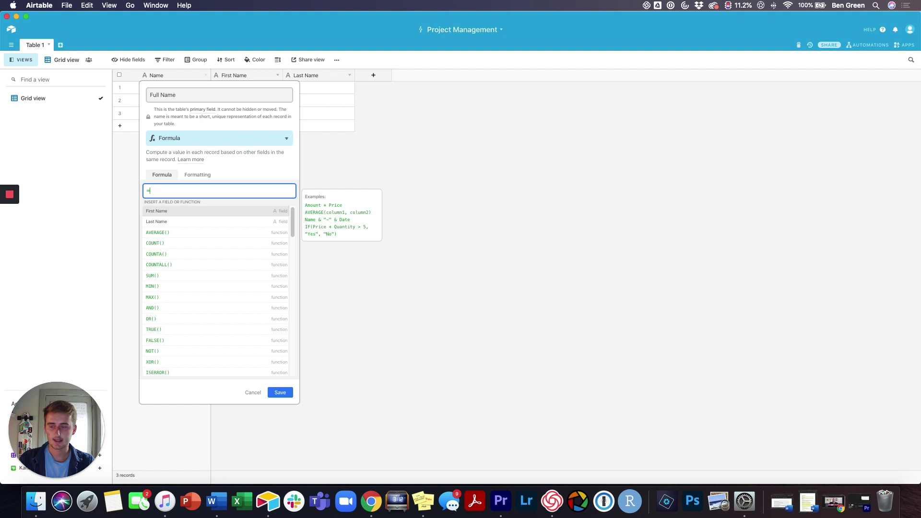
Step: Set the Full Name formula to CONCATENATE({First Name}," ",{Last Name}) and save it
type("concate")
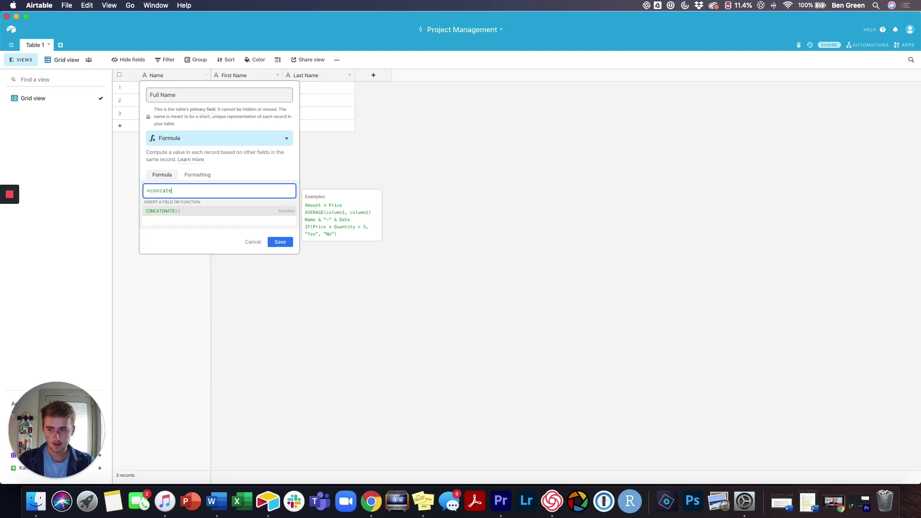
left_click(167, 211)
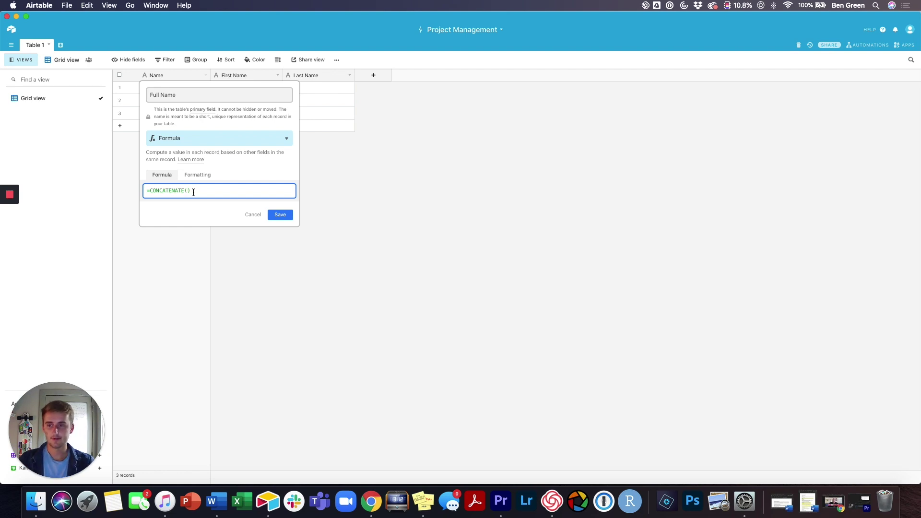
type("First")
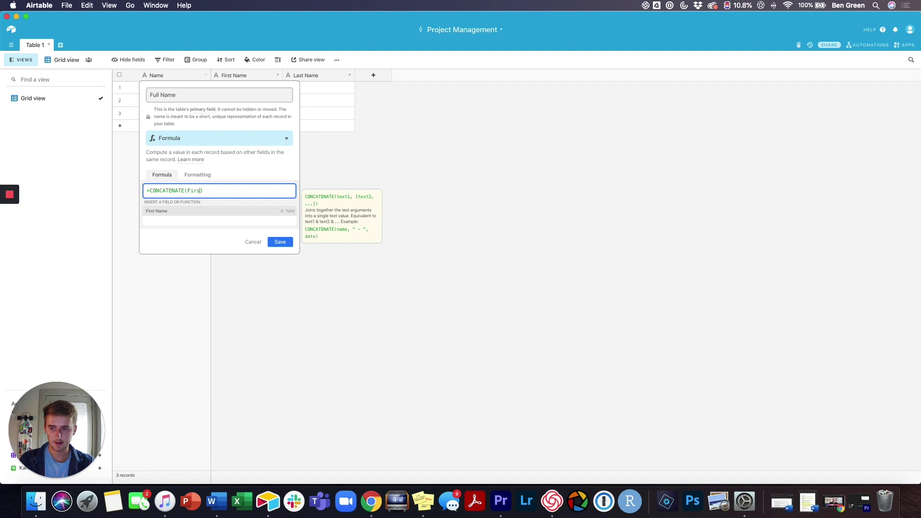
left_click(177, 211)
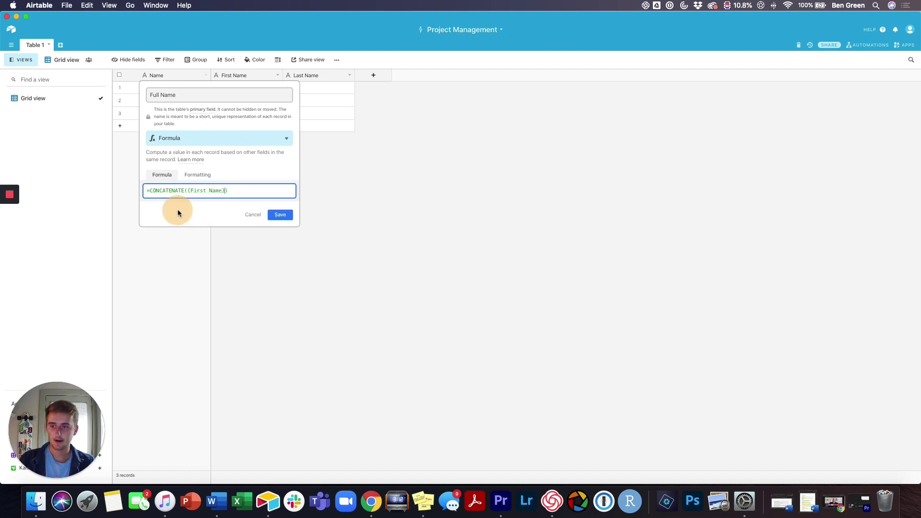
type(",")
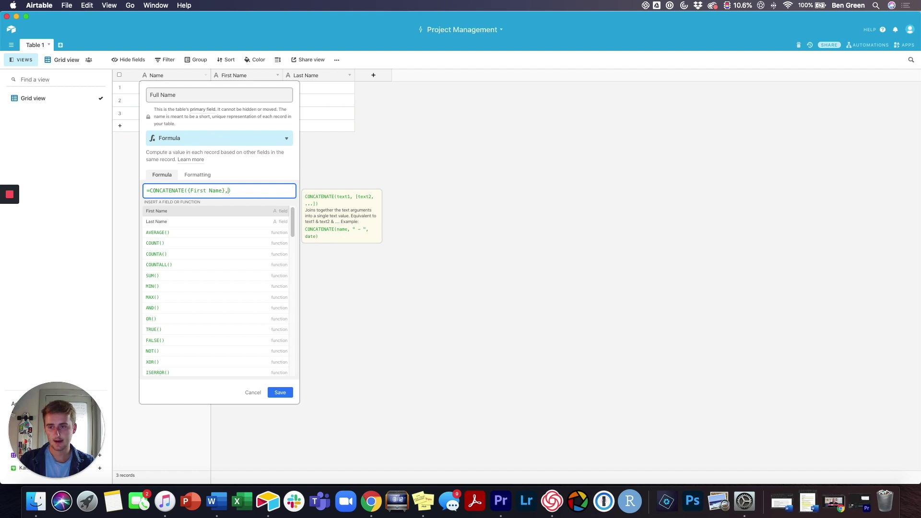
type("Last")
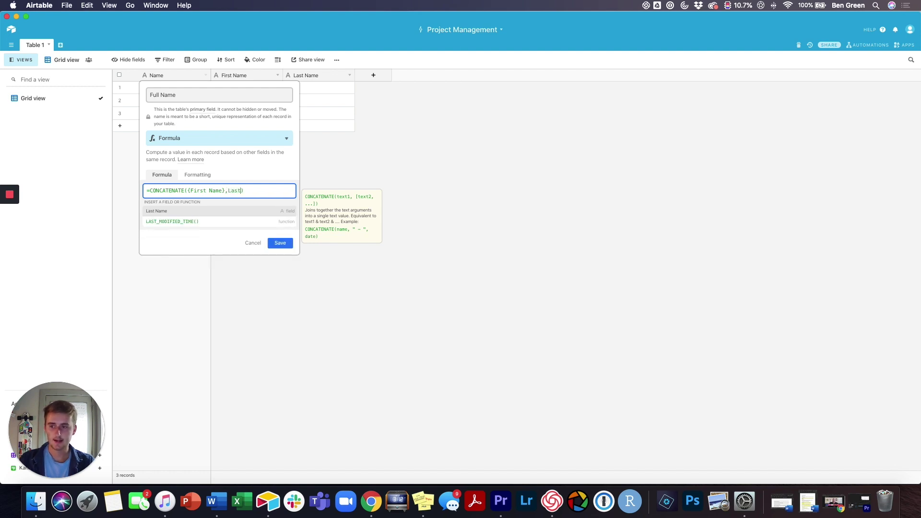
left_click(160, 211)
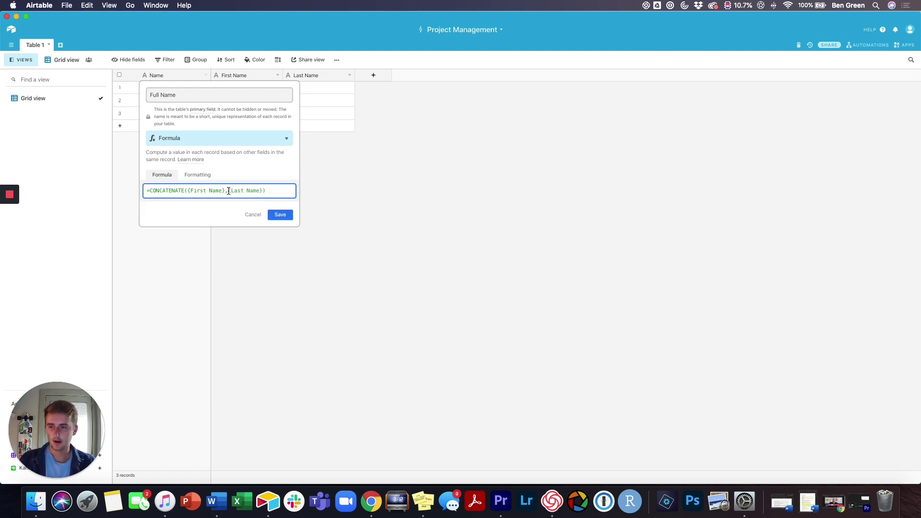
left_click(233, 192)
type(",")
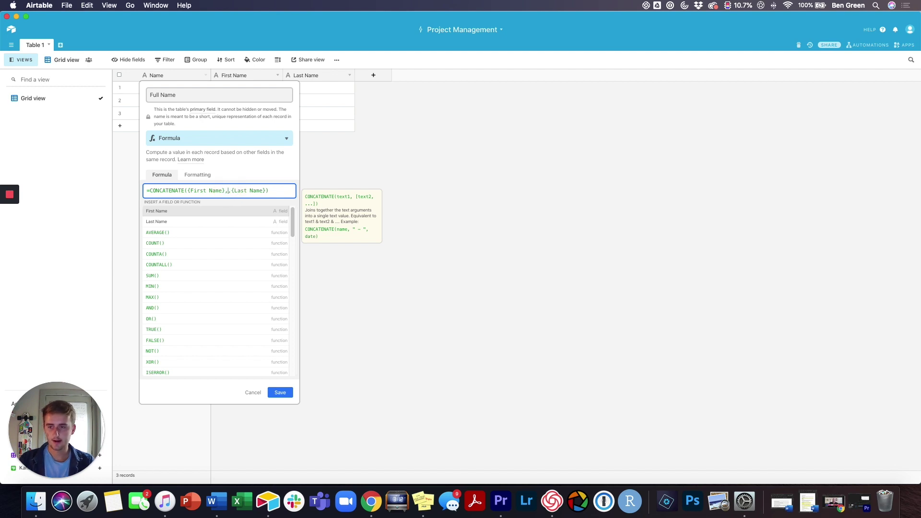
type("\" ")
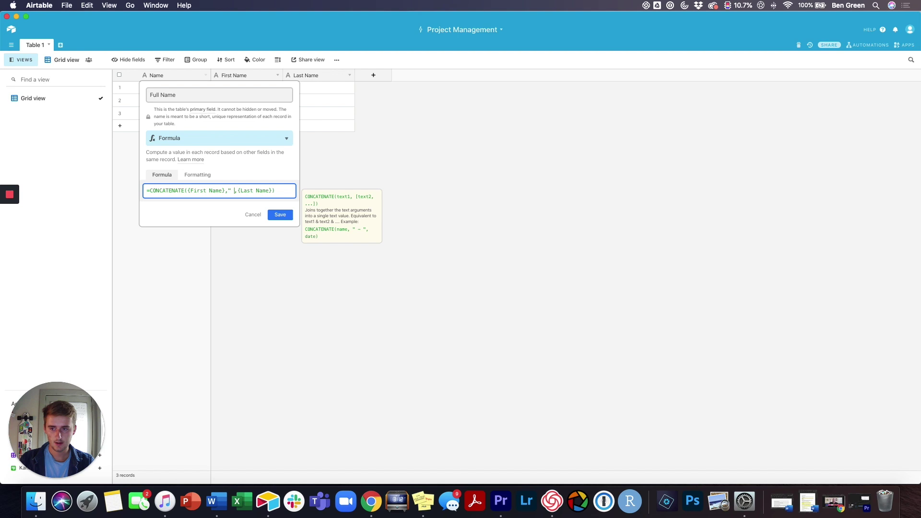
type("\"")
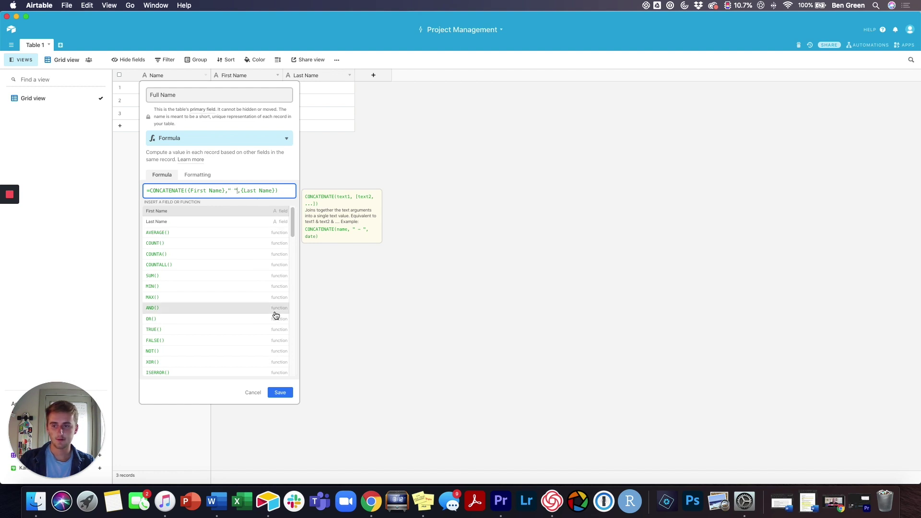
left_click(282, 393)
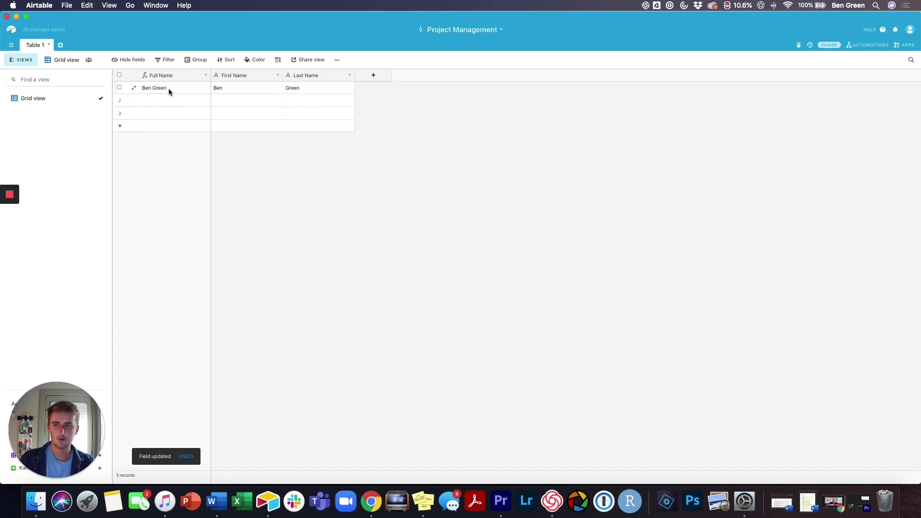
Step: Enter a second employee's first and last name in record 2
left_click(250, 101)
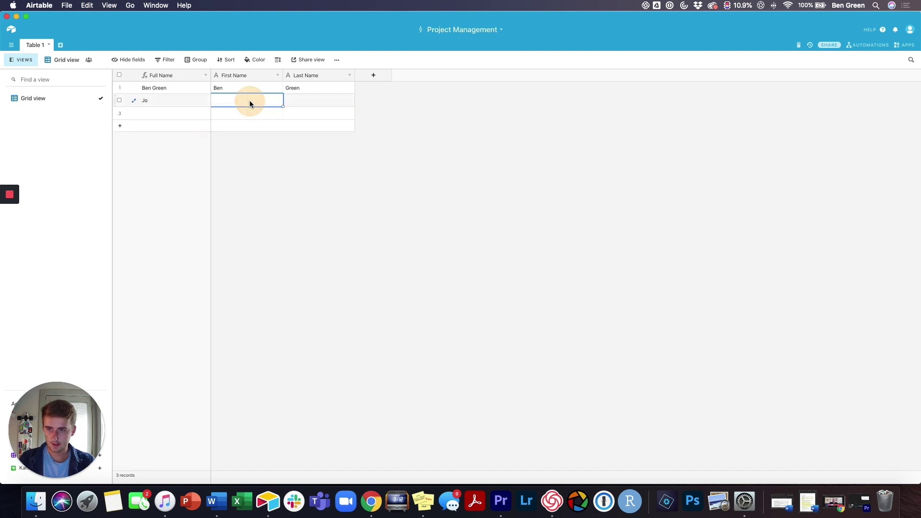
type("Jos")
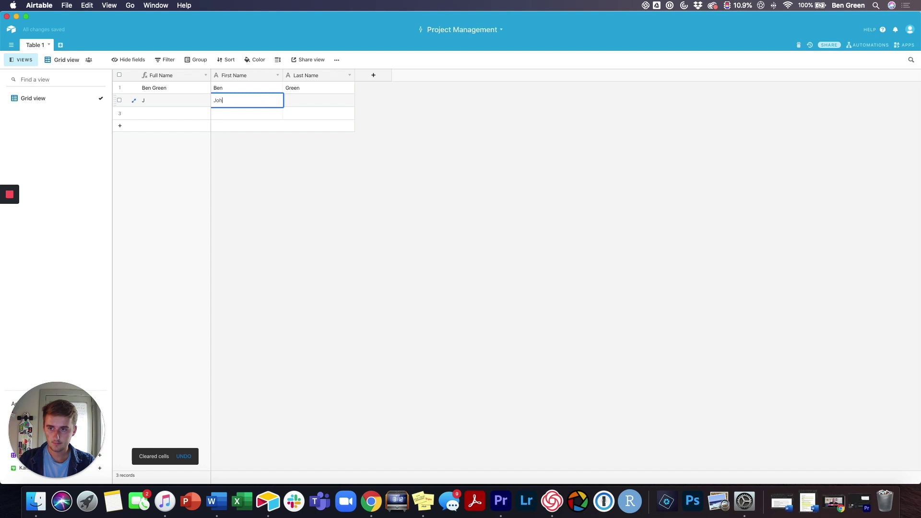
type("n")
key("Tab")
type("Doe")
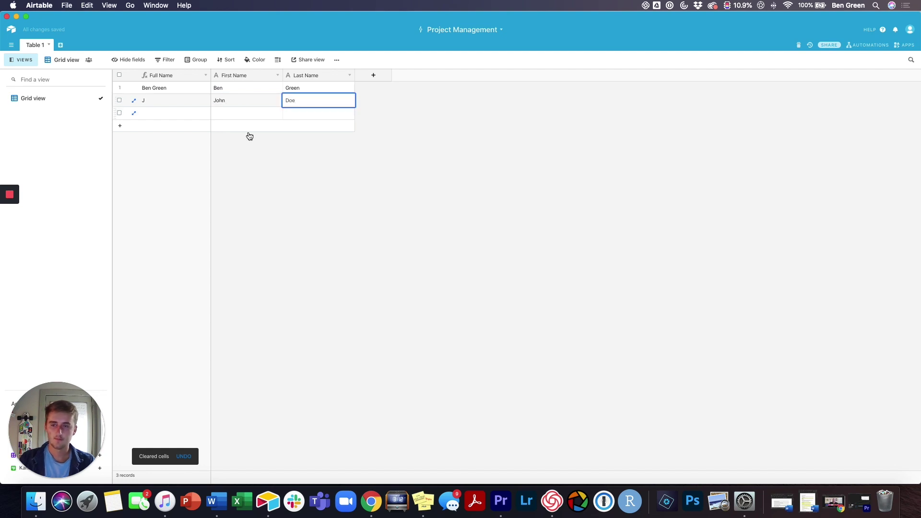
left_click(249, 176)
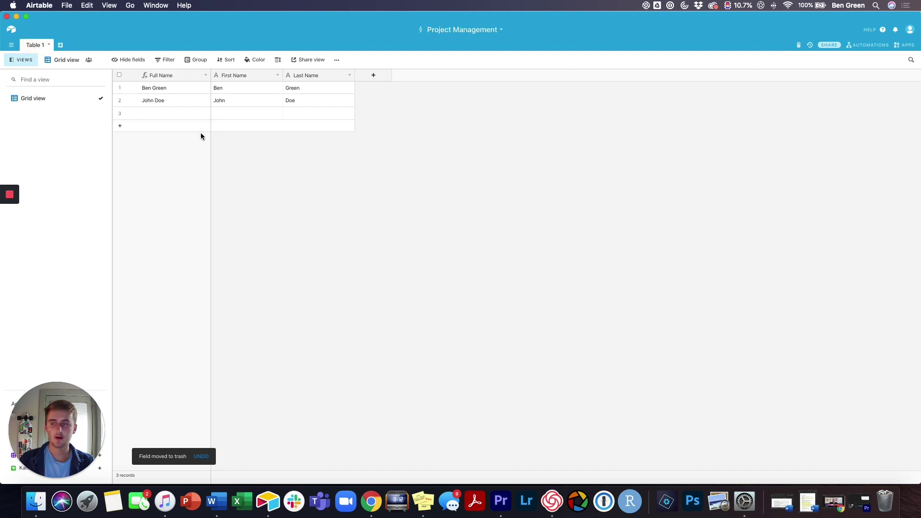
Step: Rename Table 1 to 'Employees'
left_click(49, 45)
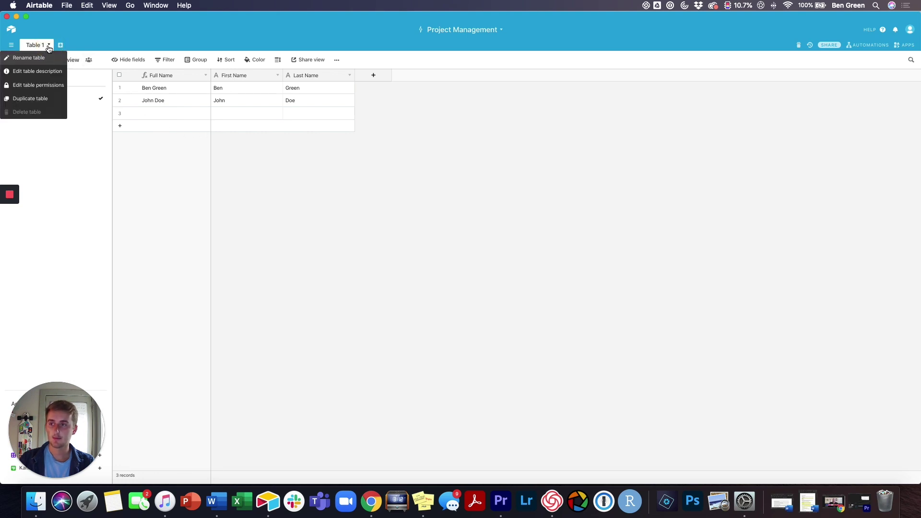
left_click(49, 57)
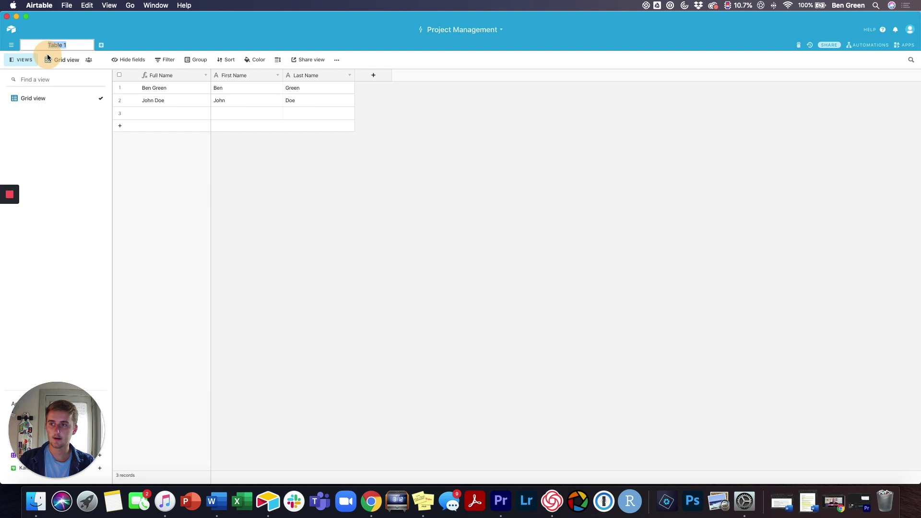
type("Employees")
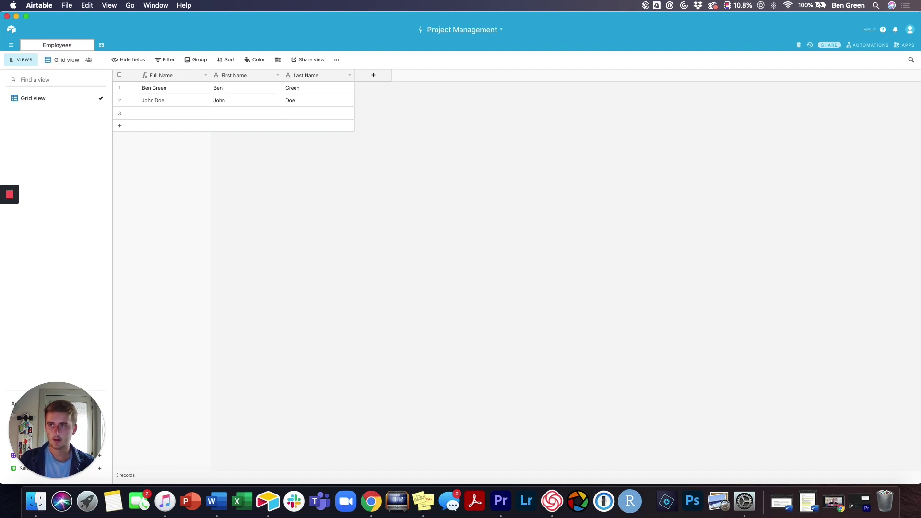
key("Return")
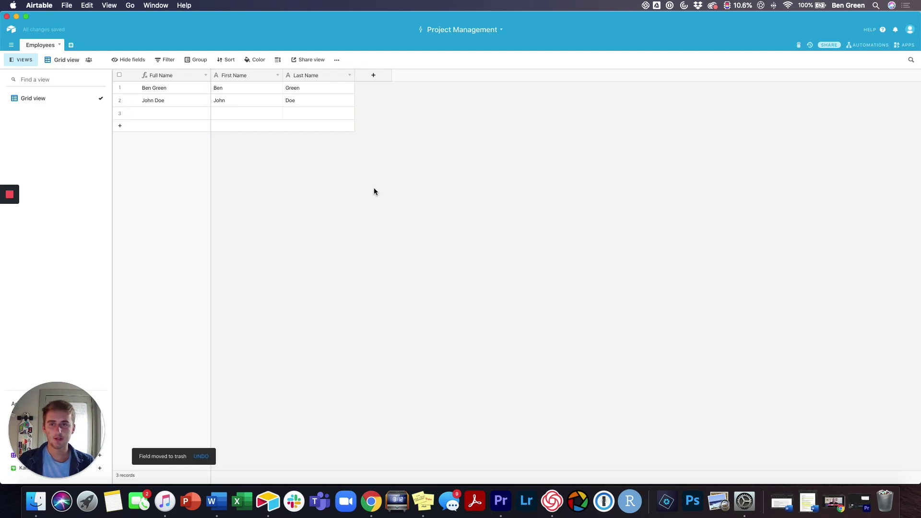
Step: Add a Phone number–type field named 'Phone Number'
left_click(367, 80)
left_click(380, 114)
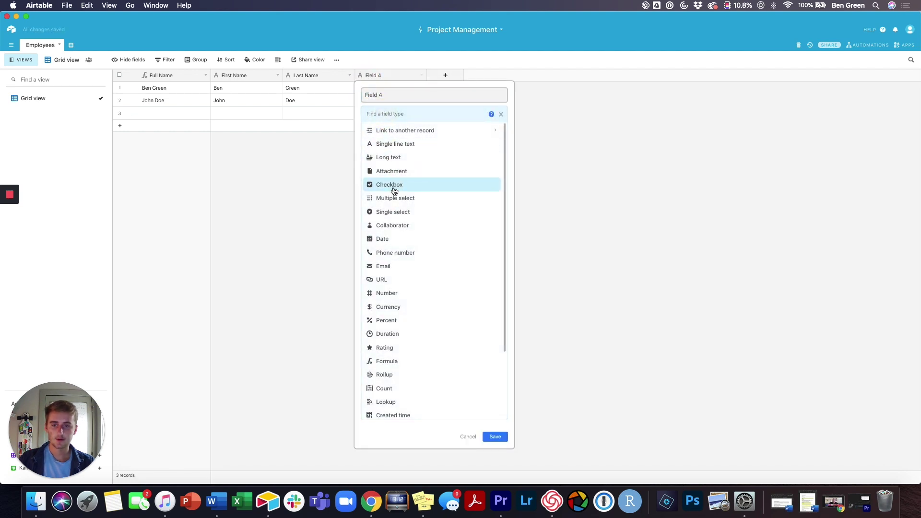
left_click(392, 253)
left_click(401, 95)
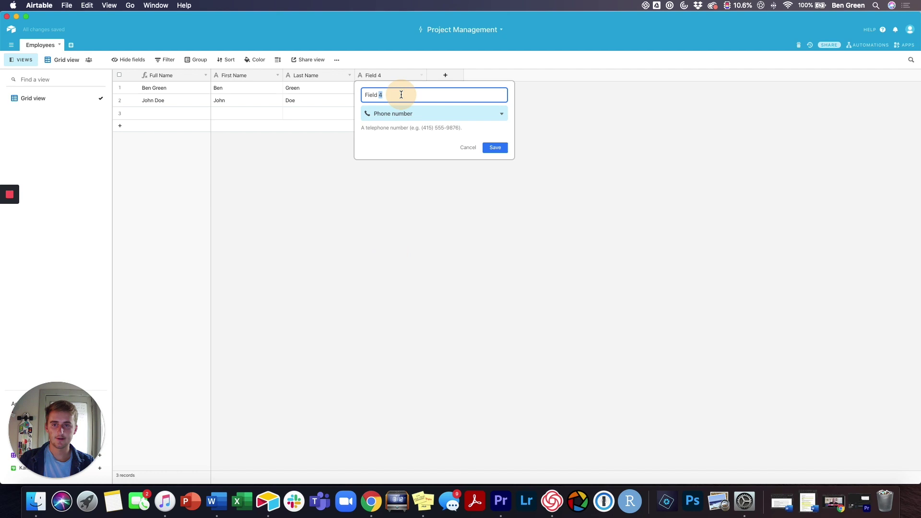
type("P")
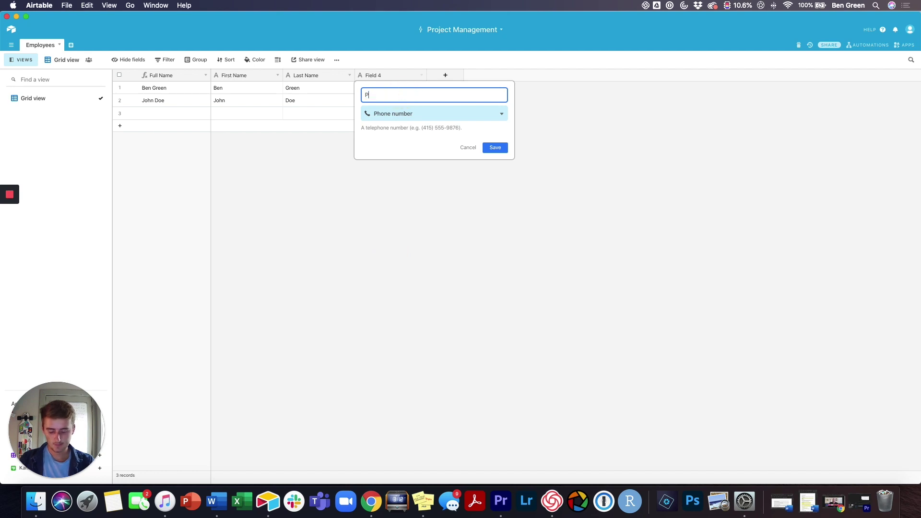
type("hone Number")
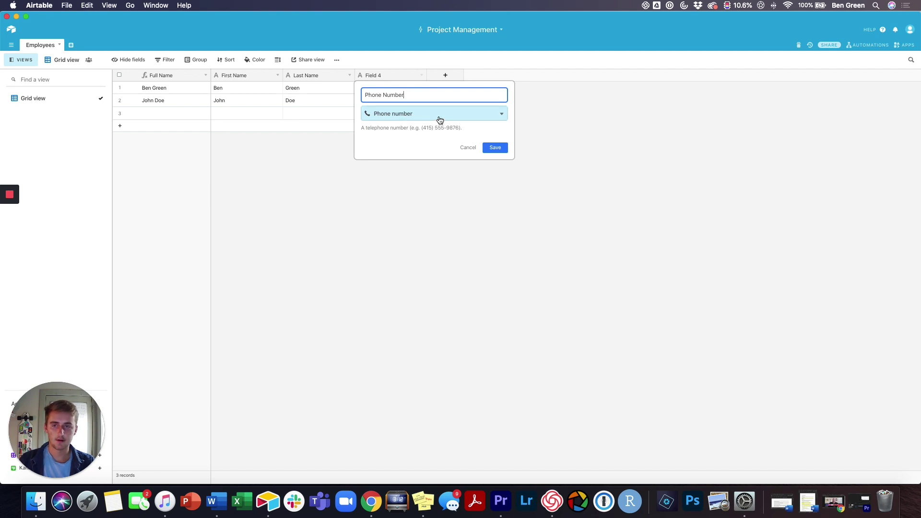
left_click(491, 146)
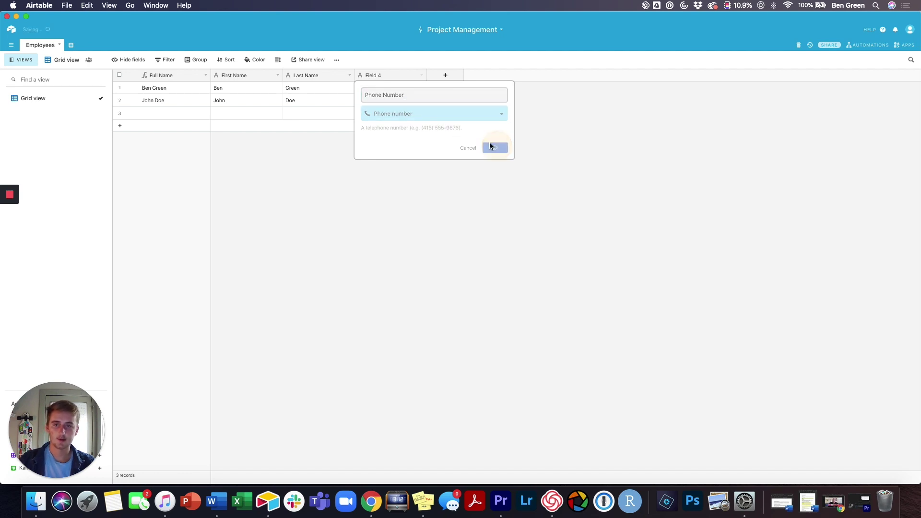
Step: Enter the first employee's phone number
left_click(379, 89)
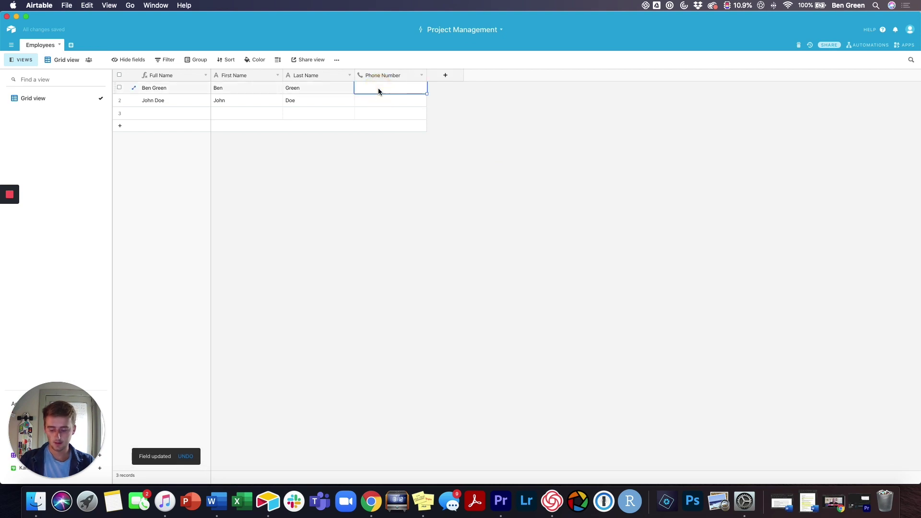
type("999999")
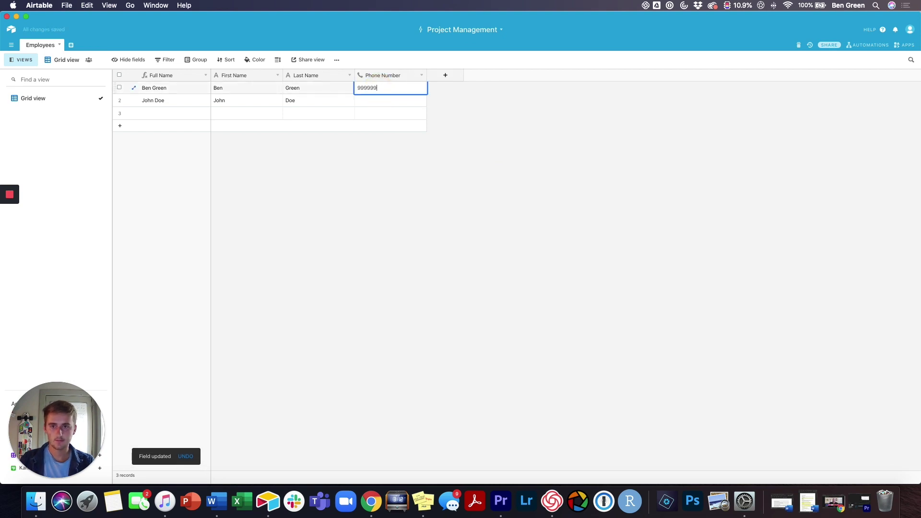
type("9999")
left_click(378, 190)
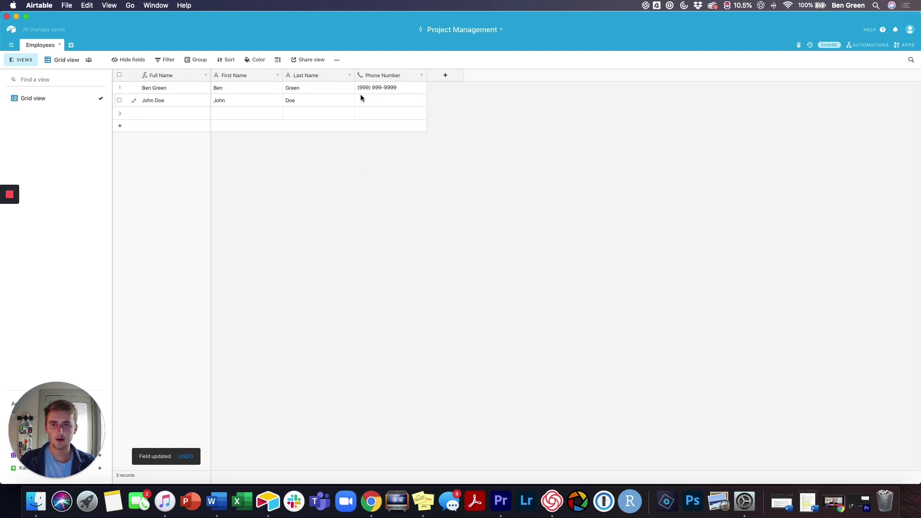
Step: Add an Email-type field named Email
left_click(459, 75)
left_click(462, 120)
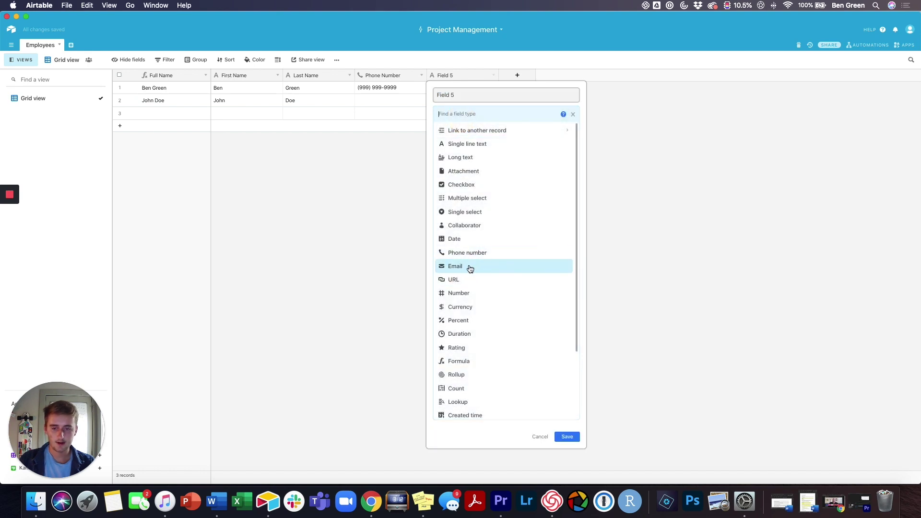
left_click(469, 268)
left_click(467, 96)
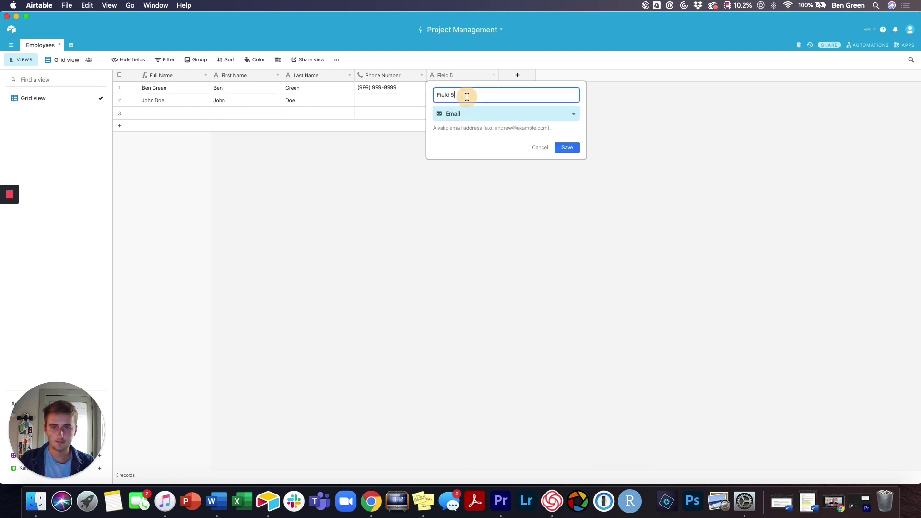
triple_click(466, 96)
type("Email")
left_click(567, 149)
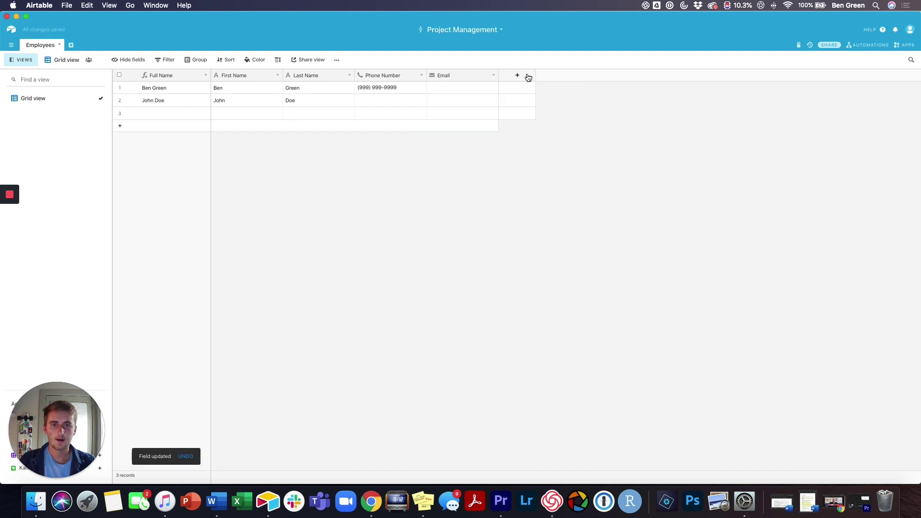
left_click(528, 77)
left_click(529, 118)
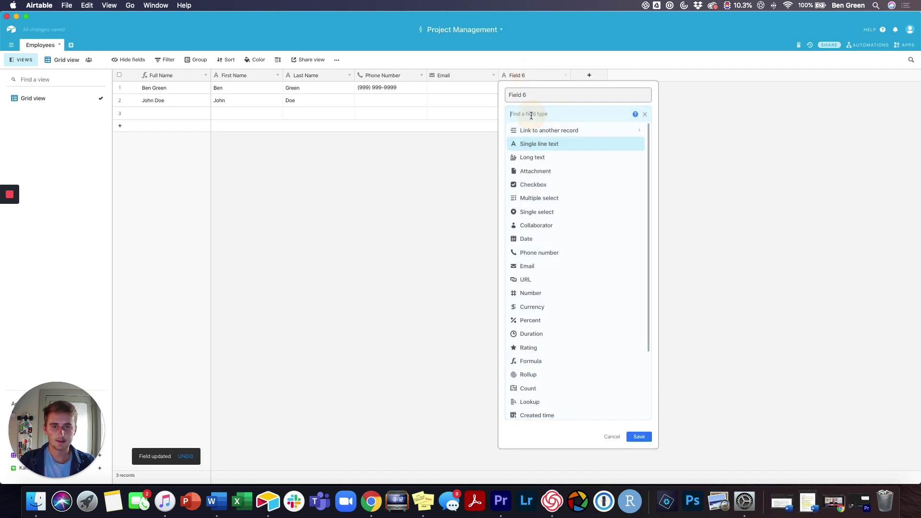
left_click(552, 278)
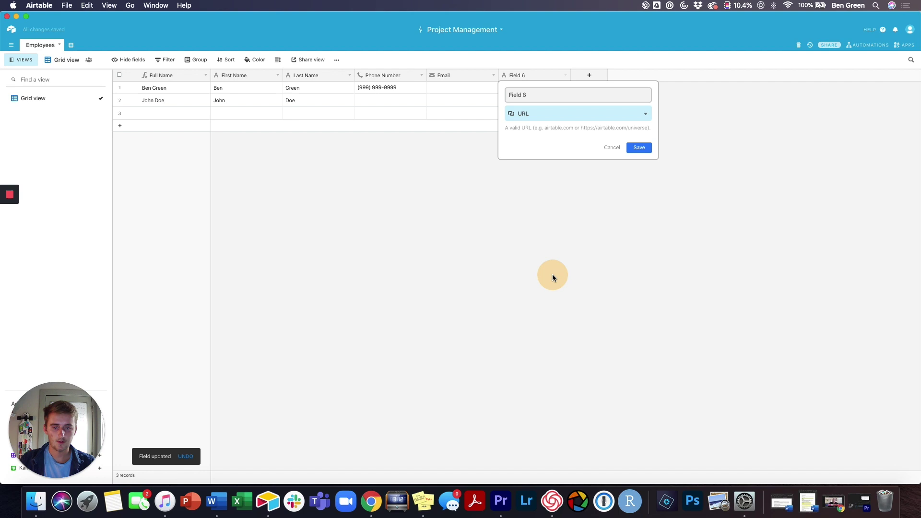
left_click(639, 148)
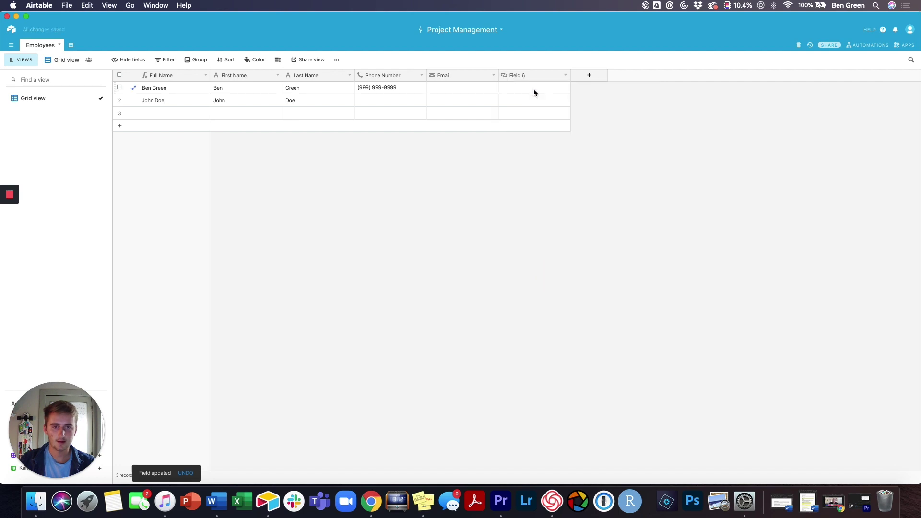
left_click(533, 89)
type("ww")
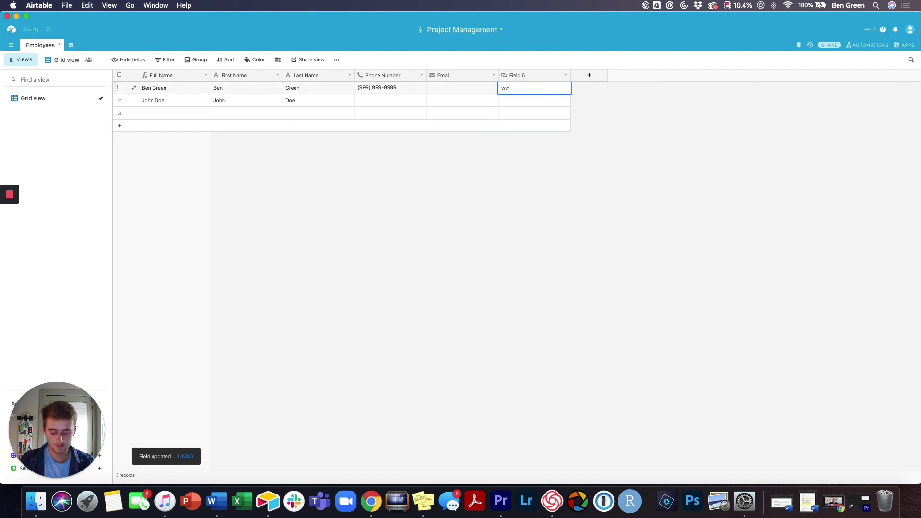
type("w.optimiz")
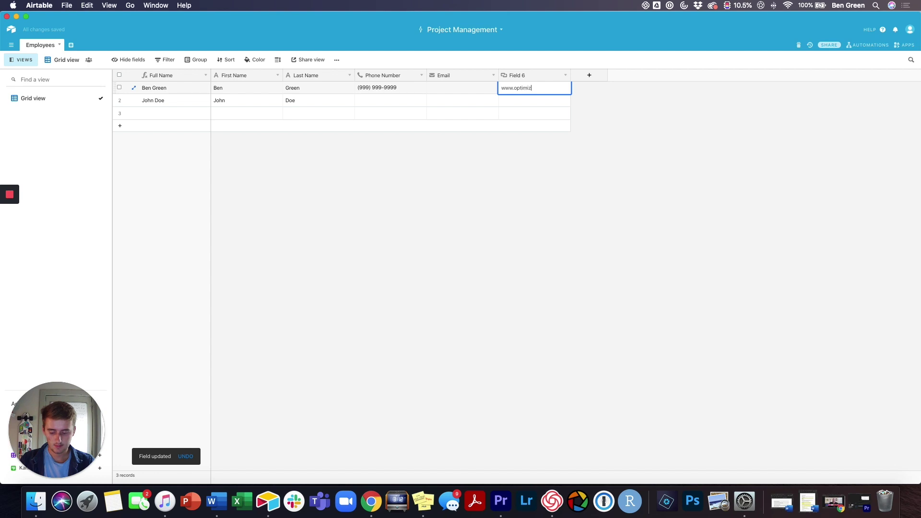
type("eis.com")
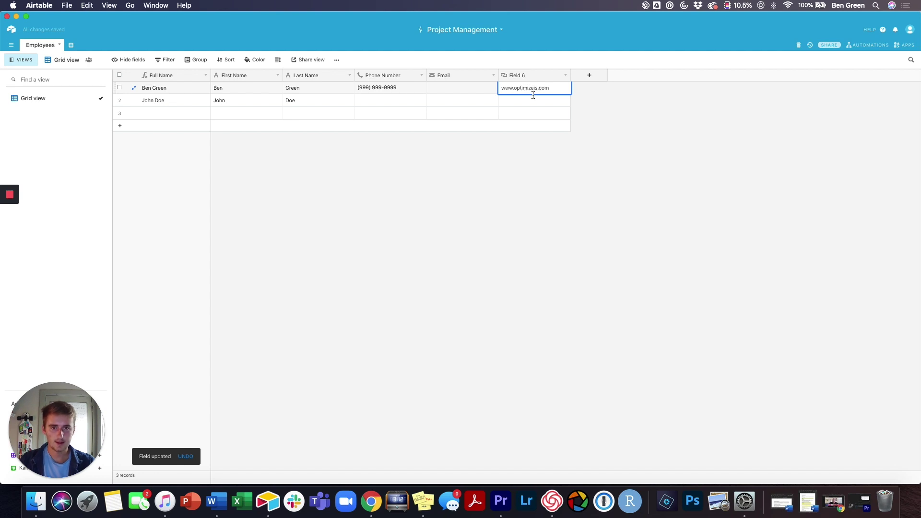
left_click(537, 206)
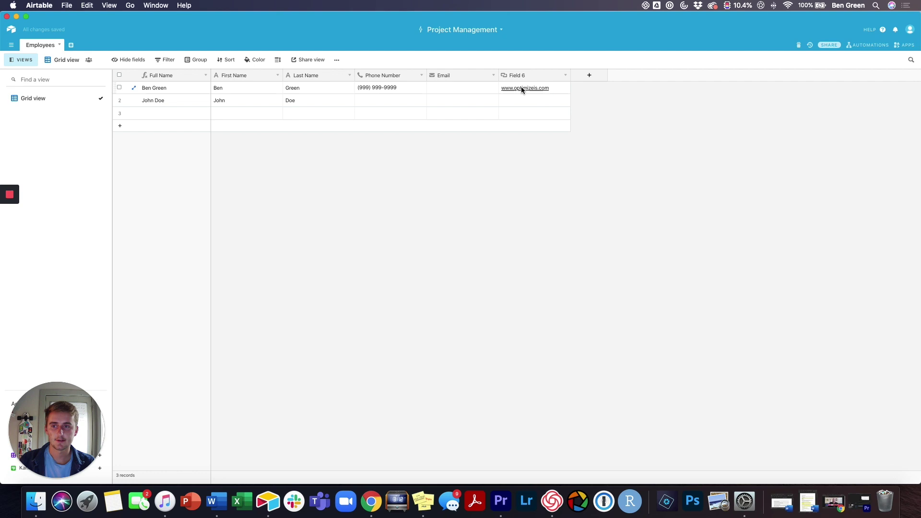
Step: Add a new Field 7 column and browse the available field types
left_click(597, 74)
left_click(600, 115)
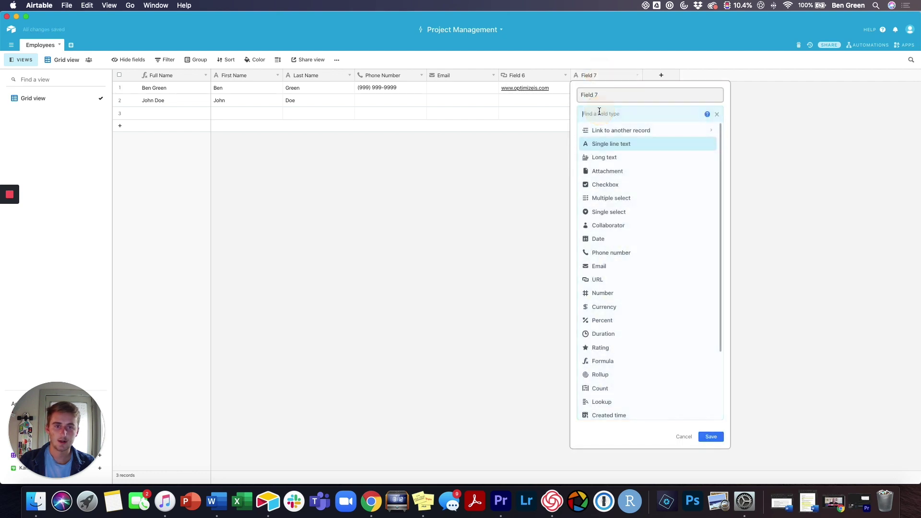
scroll(630, 261, "down", 1)
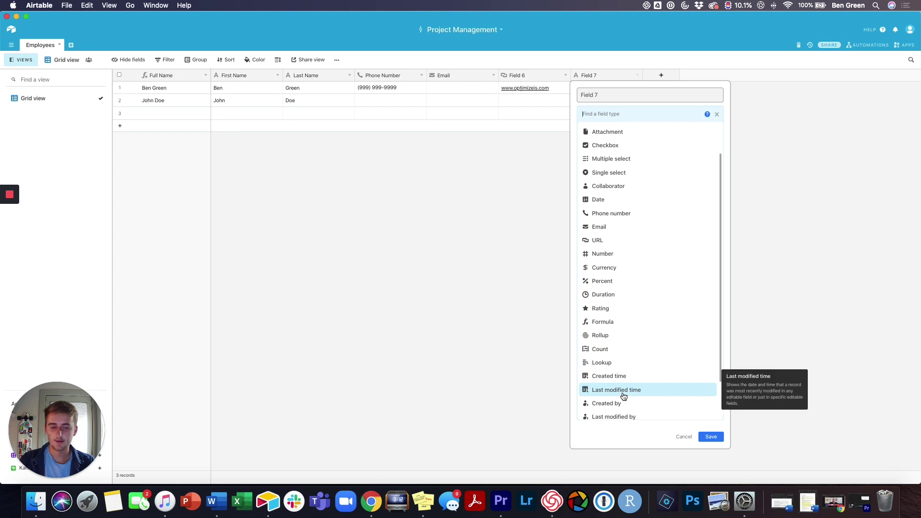
scroll(623, 396, "down", 1)
scroll(623, 336, "up", 3)
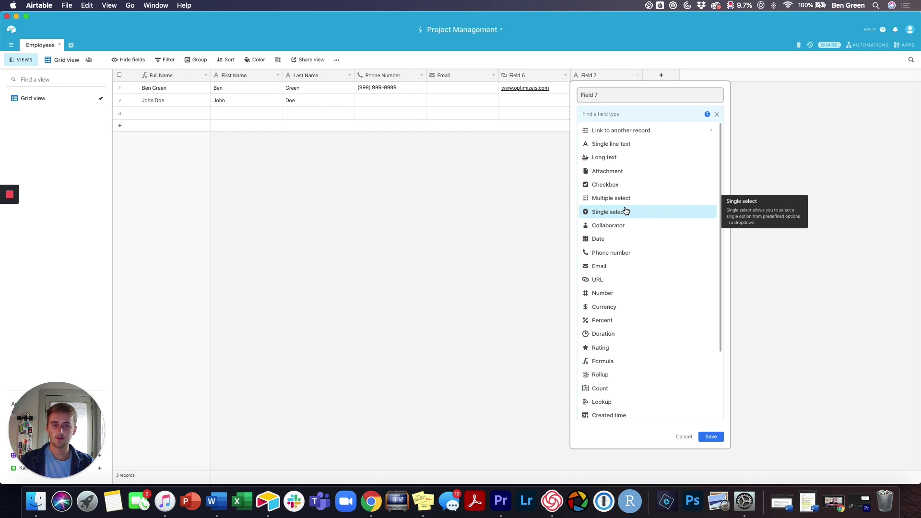
Step: Make Field 7 a Single select with options marketing, finance and operations
left_click(626, 211)
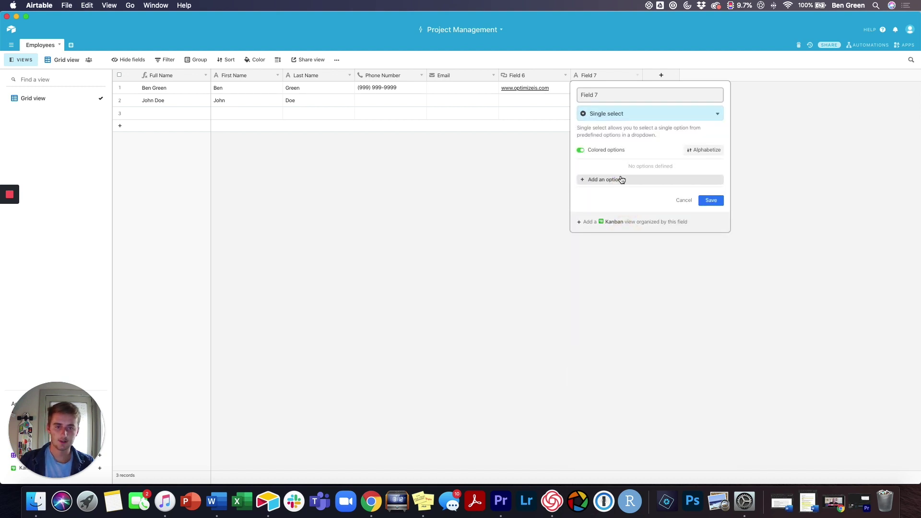
left_click(621, 179)
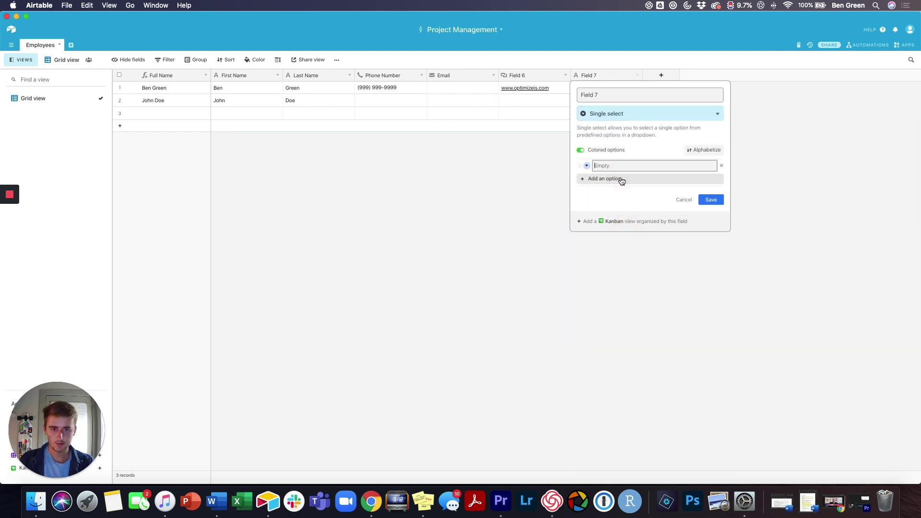
type("marketing")
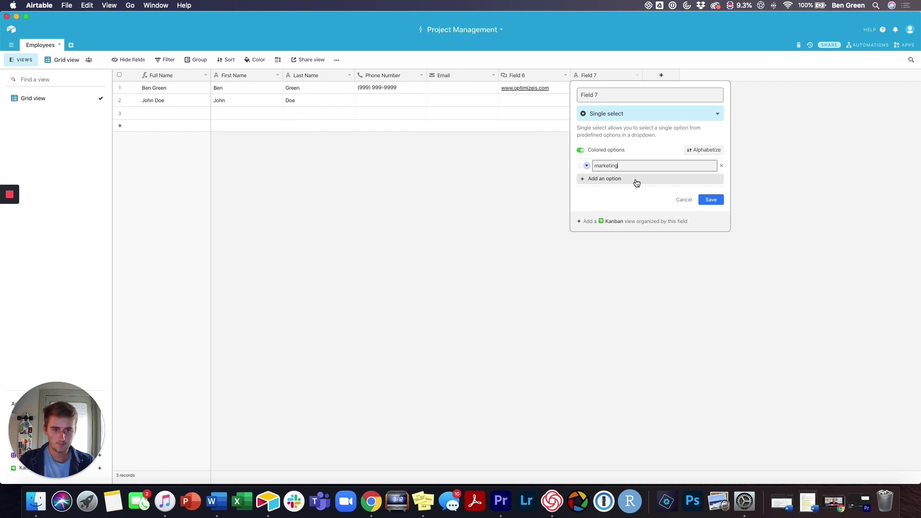
left_click(636, 183)
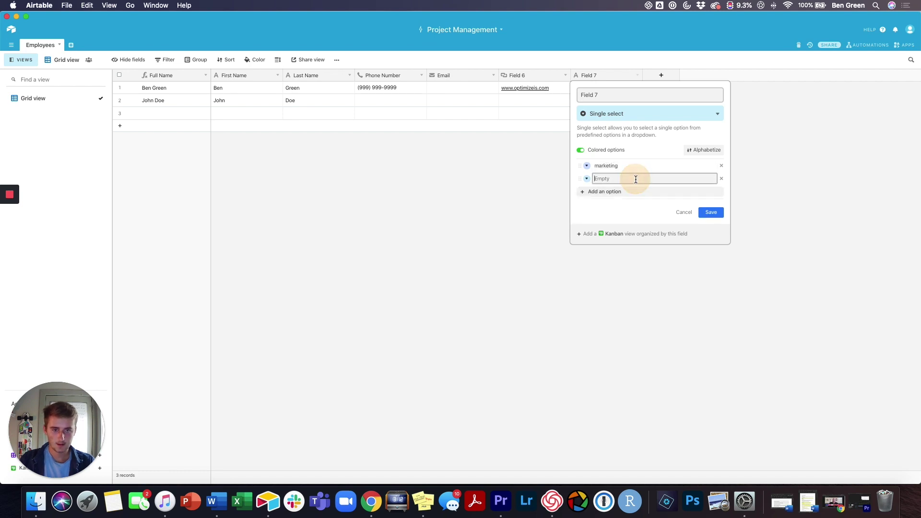
type("finance")
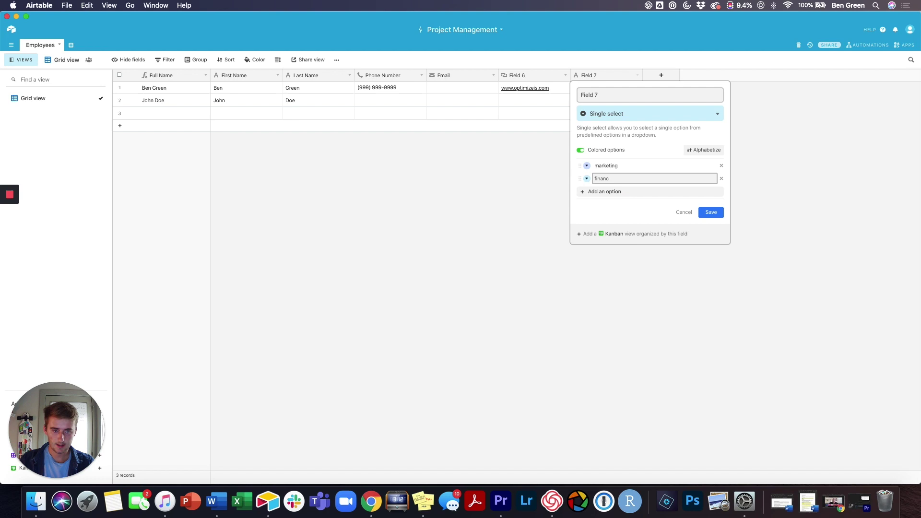
left_click(634, 192)
type("operat")
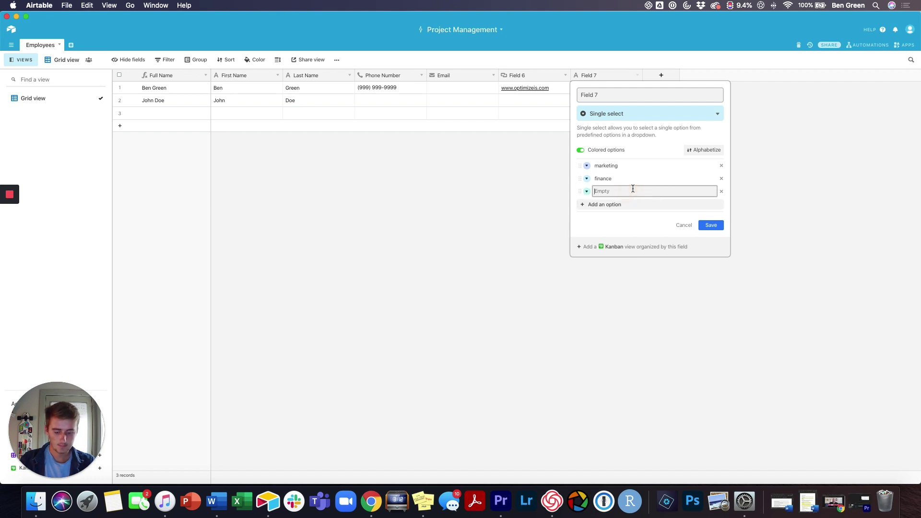
type("ions")
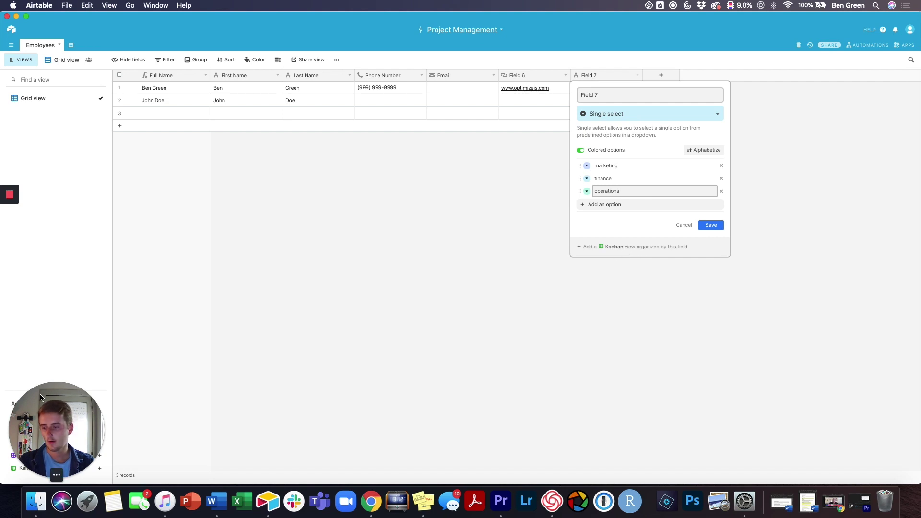
left_click_drag(46, 401, 163, 401)
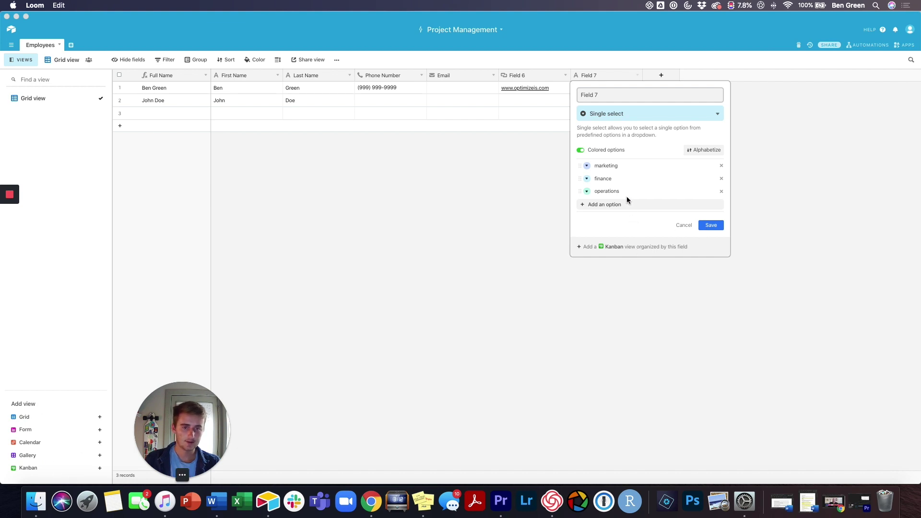
left_click(668, 247)
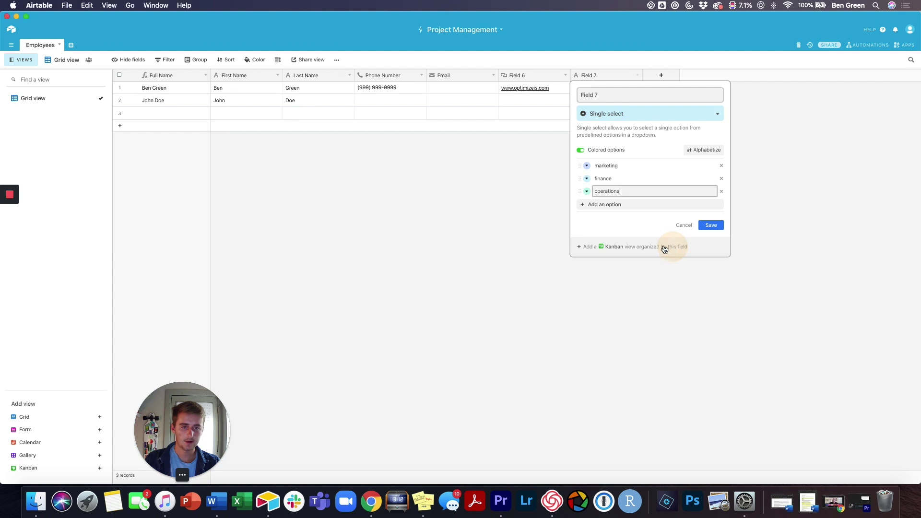
left_click(664, 248)
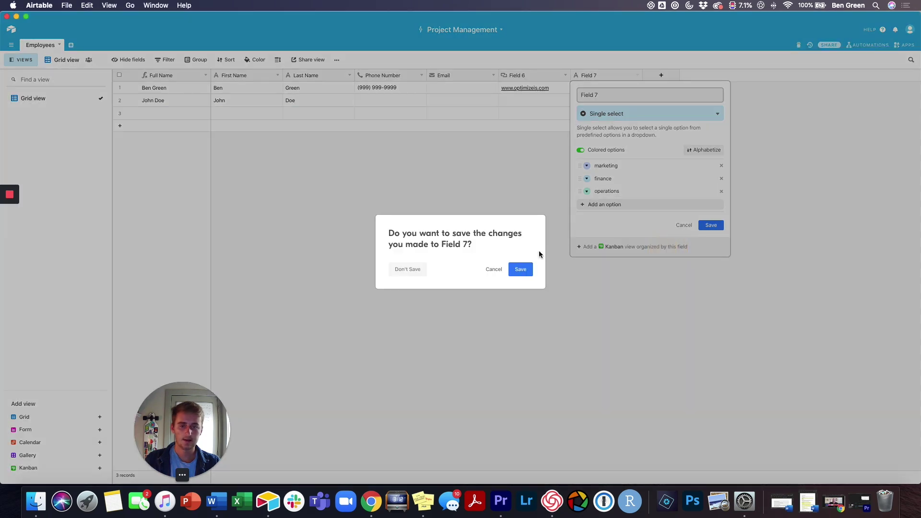
Step: Save Field 7 to create its Kanban view, then toggle between Grid and Kanban views
left_click(522, 270)
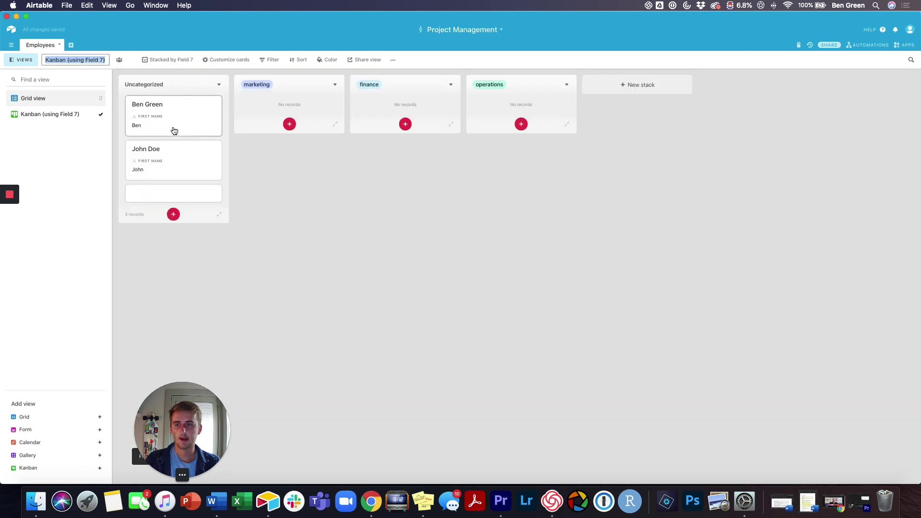
left_click(57, 102)
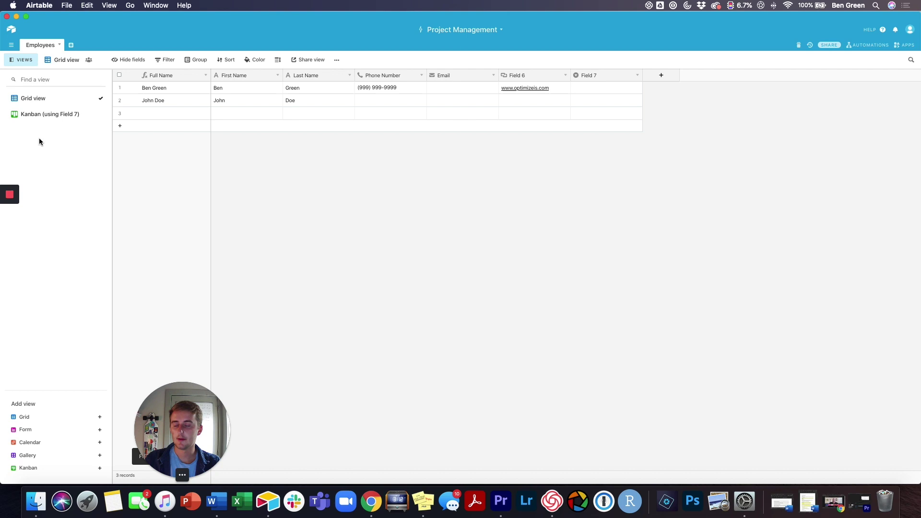
left_click(43, 115)
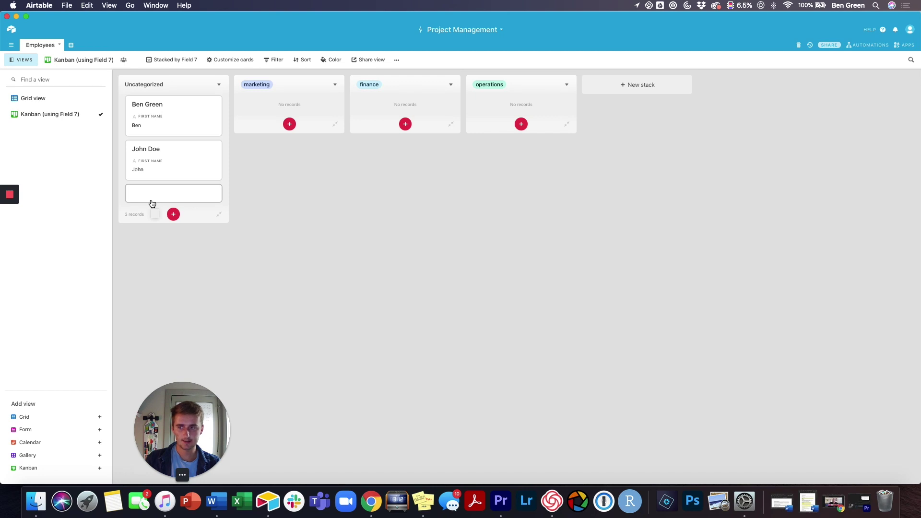
Step: Rename Field 7 to department in Grid view
left_click(29, 98)
double_click(595, 76)
type("d")
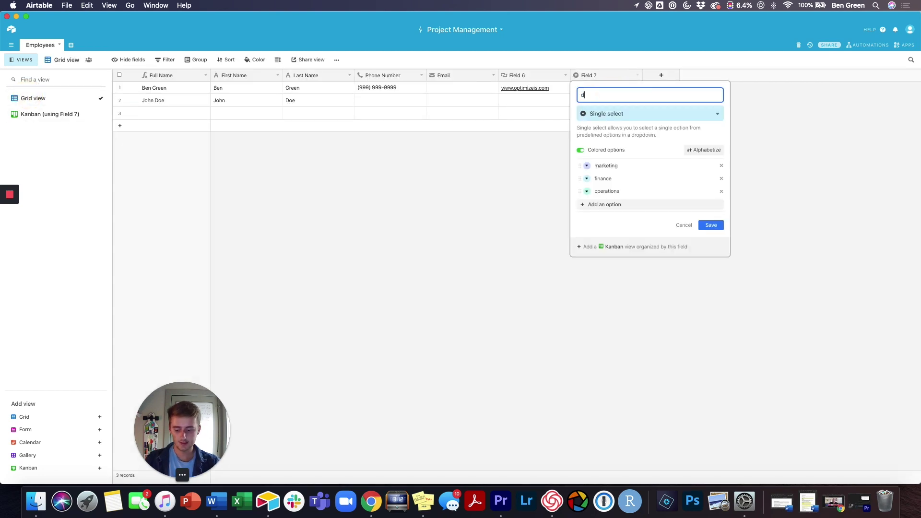
type("epartment")
Step: Add a Long text field named Bio
left_click(711, 225)
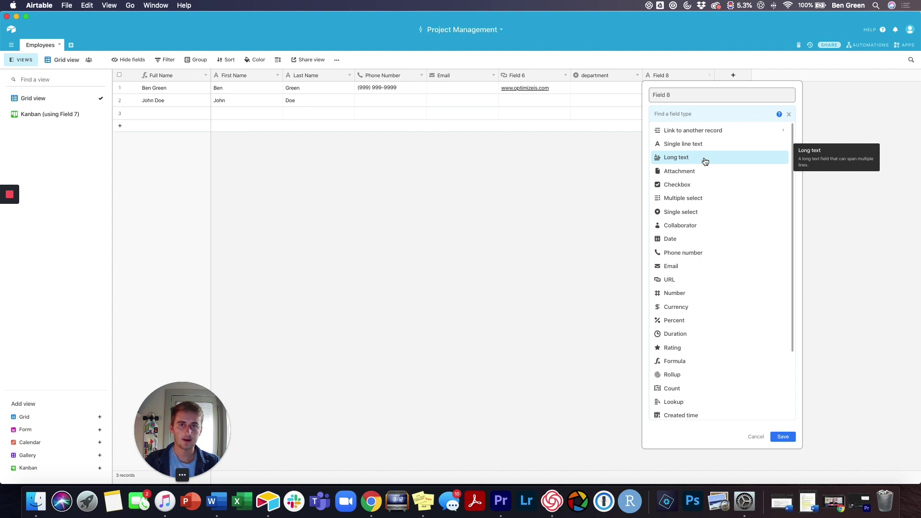
left_click(705, 161)
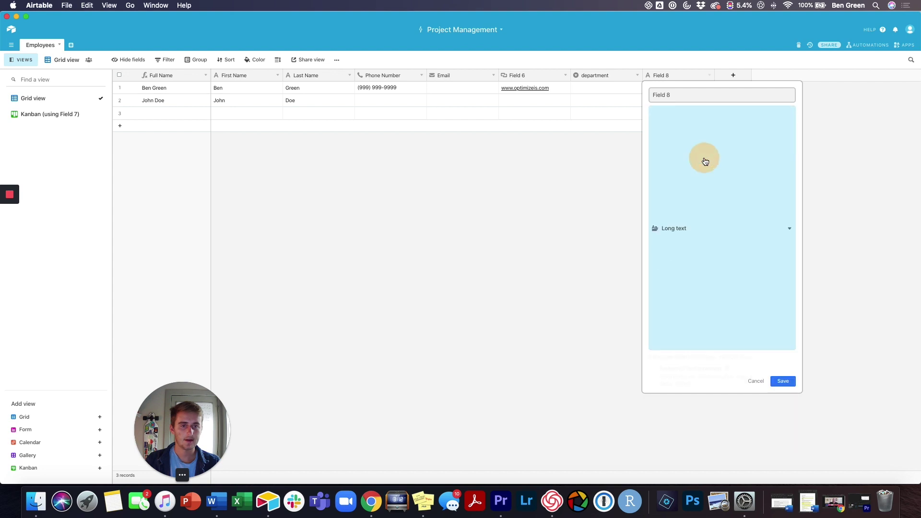
triple_click(691, 94)
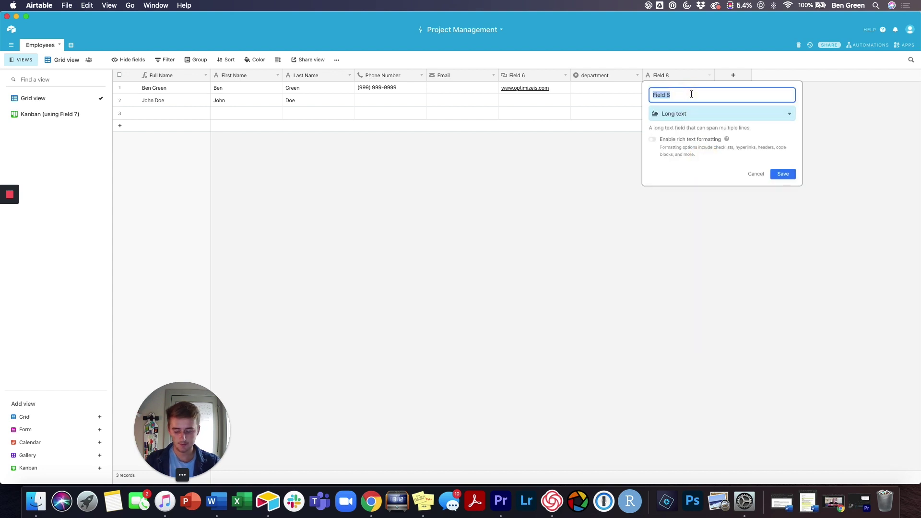
type("Bio")
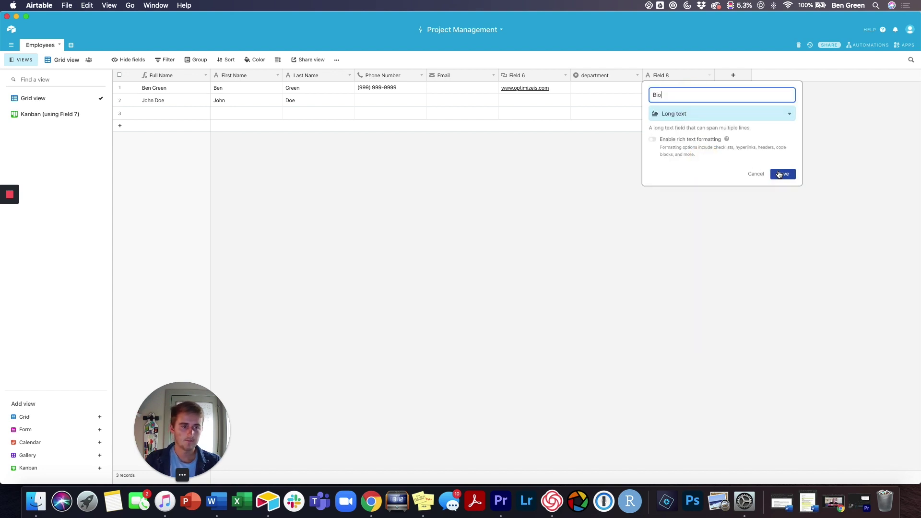
left_click(780, 173)
double_click(704, 87)
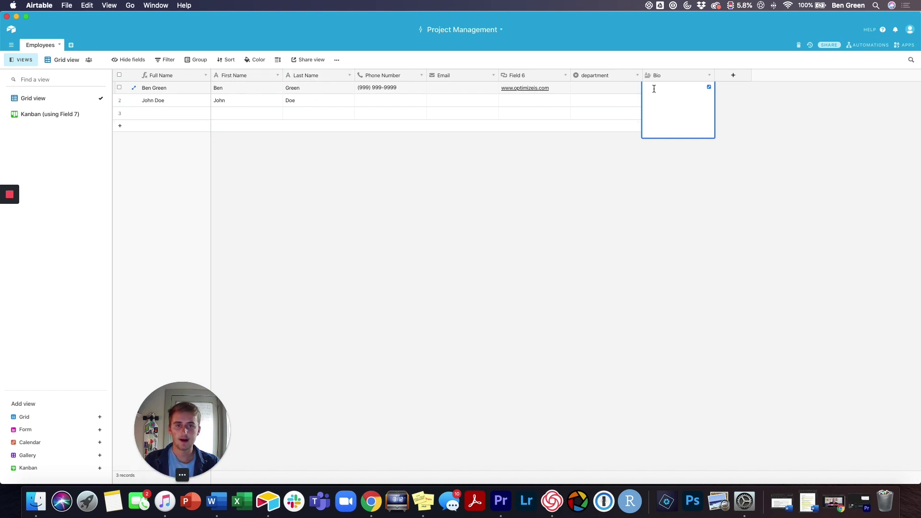
Step: Fill the first employee's Bio and set the row height to Tall
type("Ben")
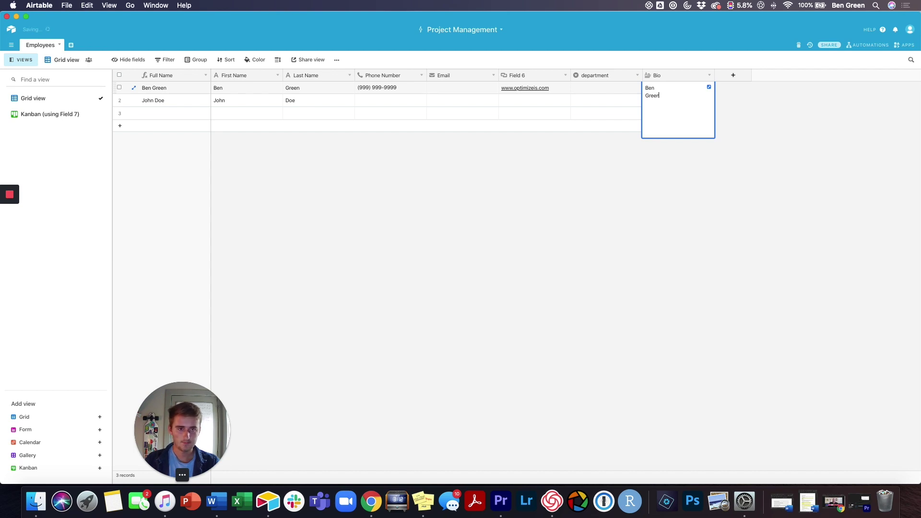
left_click(686, 150)
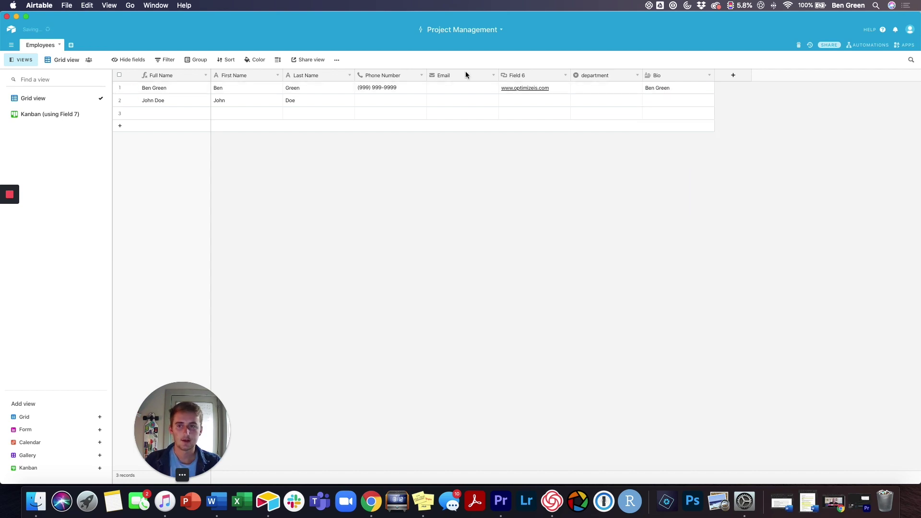
left_click(278, 63)
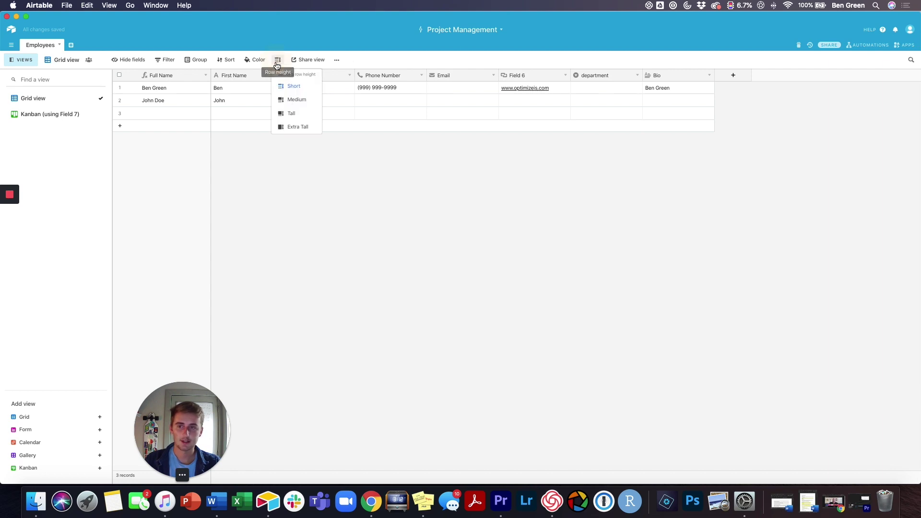
left_click(289, 114)
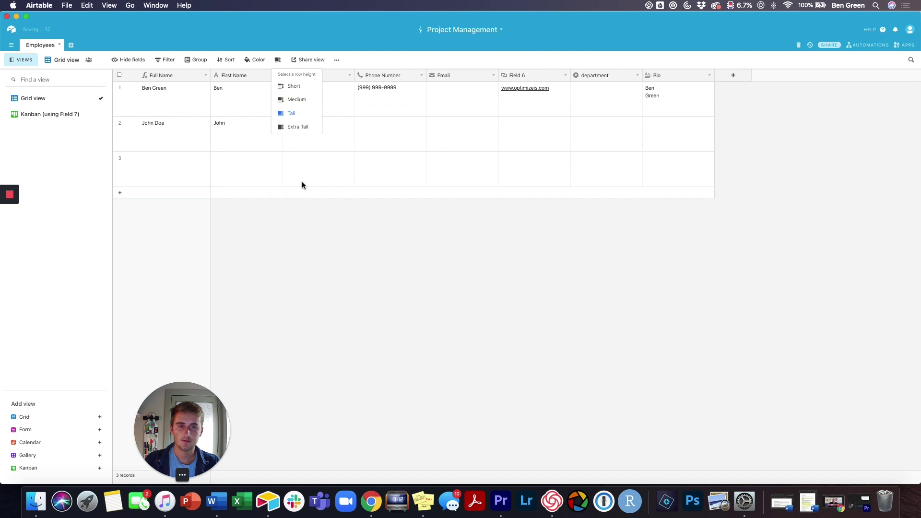
left_click(325, 252)
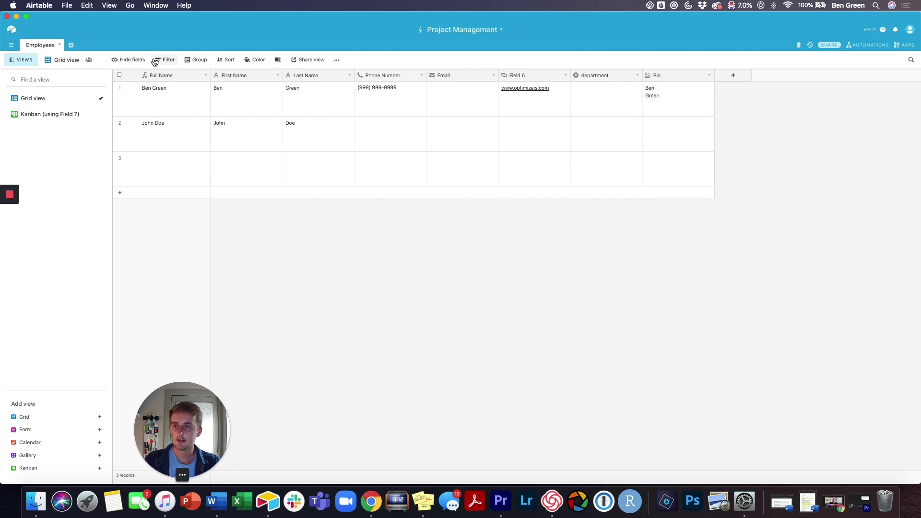
Step: Set the departments of rows 1, 2 and 3 to marketing, finance and operations
left_click(590, 99)
left_click(590, 101)
left_click(589, 127)
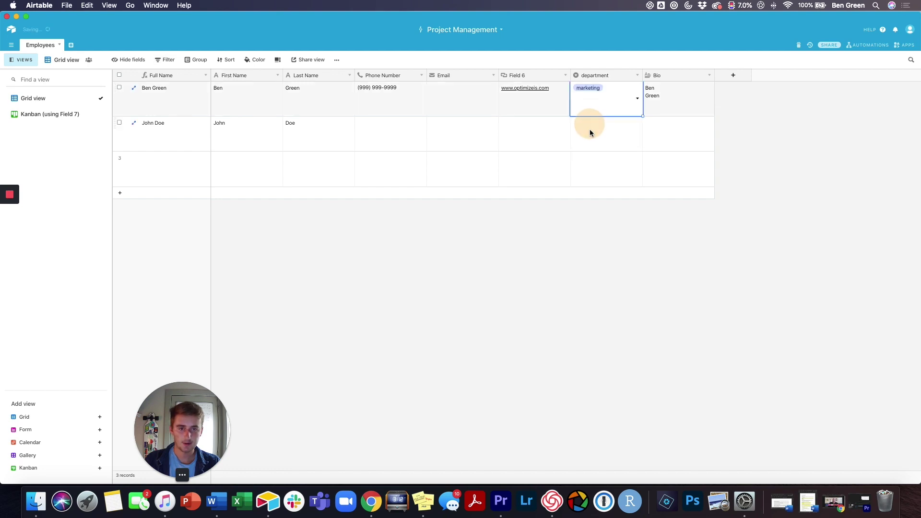
left_click(590, 132)
left_click(591, 140)
left_click(593, 175)
left_click(593, 166)
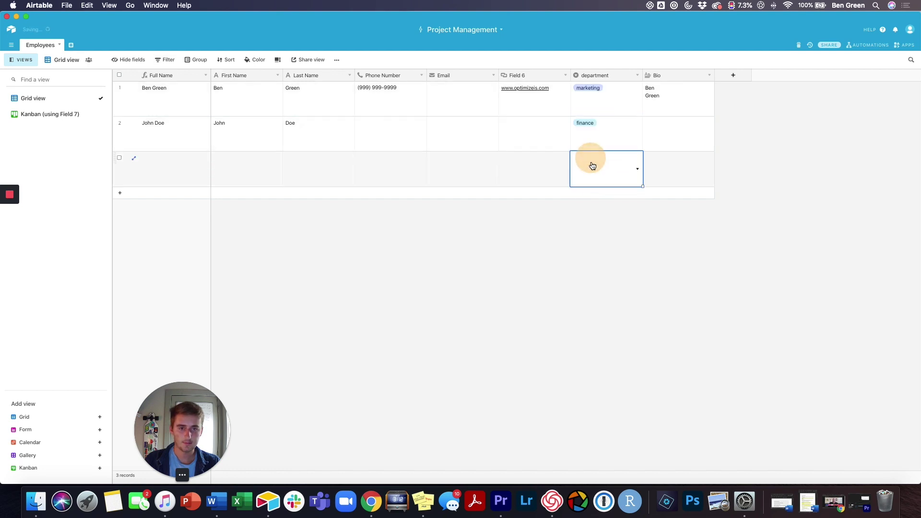
left_click(593, 166)
left_click(595, 222)
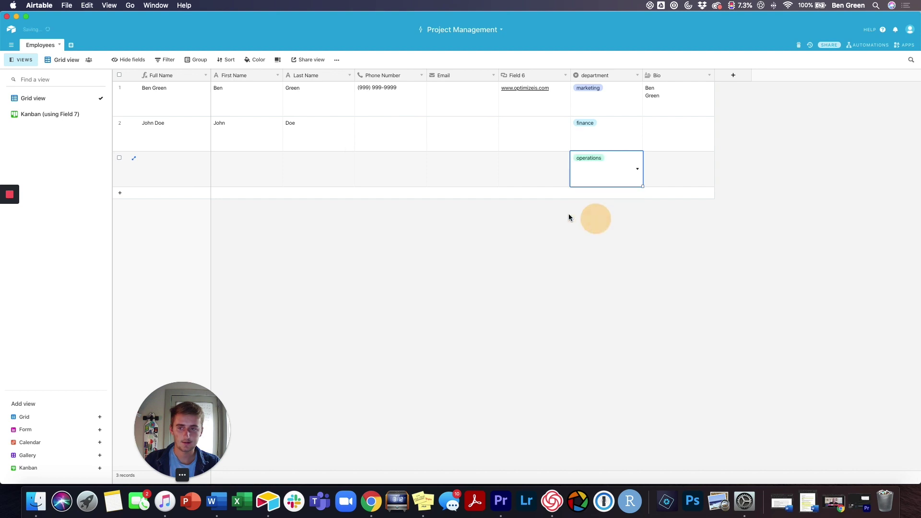
Step: Enter the third employee's first and last name
left_click(264, 176)
type("Jane")
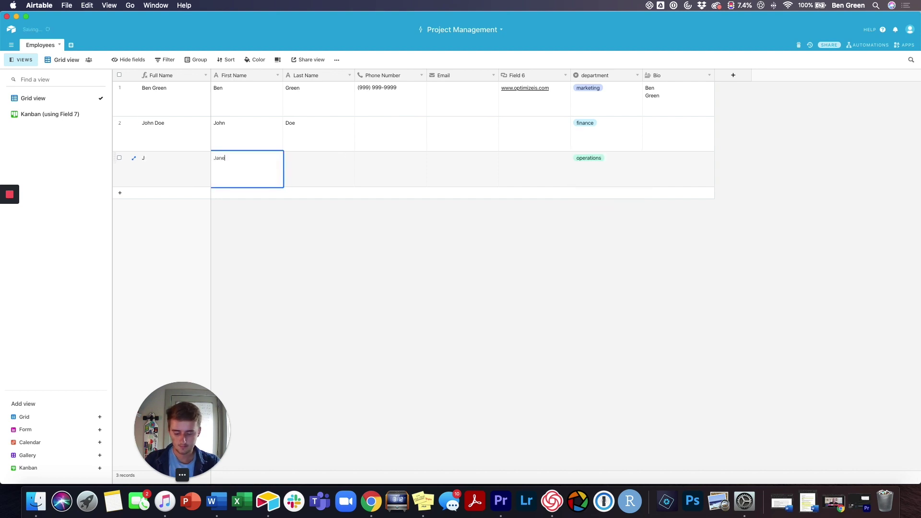
key("Tab")
type("Doe")
left_click(271, 285)
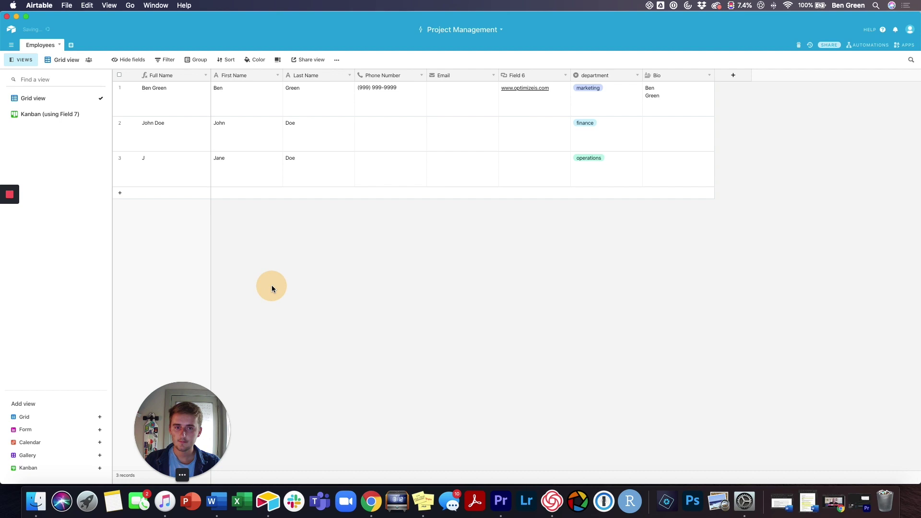
Step: Filter the grid to show only records where department is marketing
left_click(167, 61)
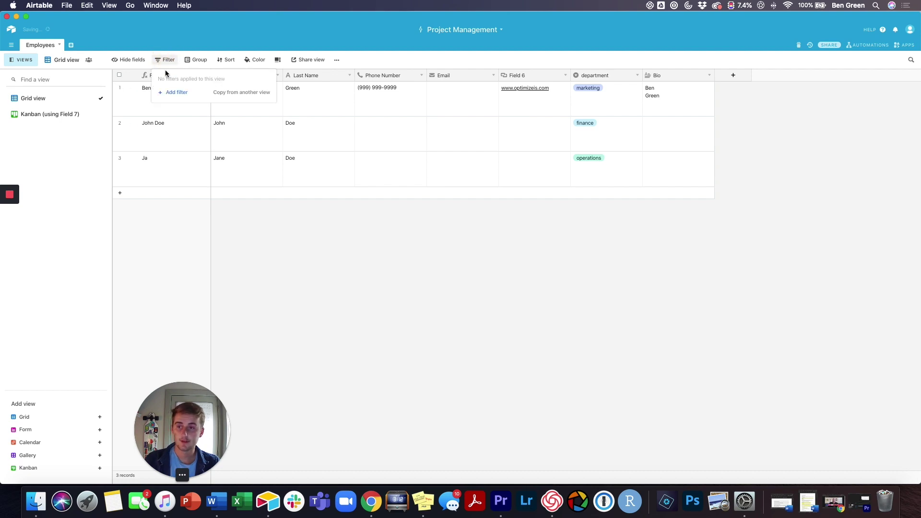
left_click(170, 93)
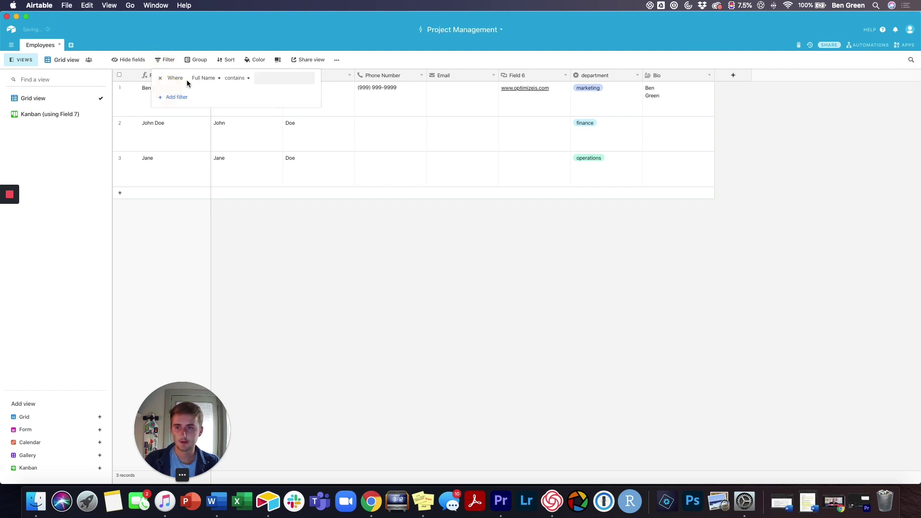
left_click(201, 78)
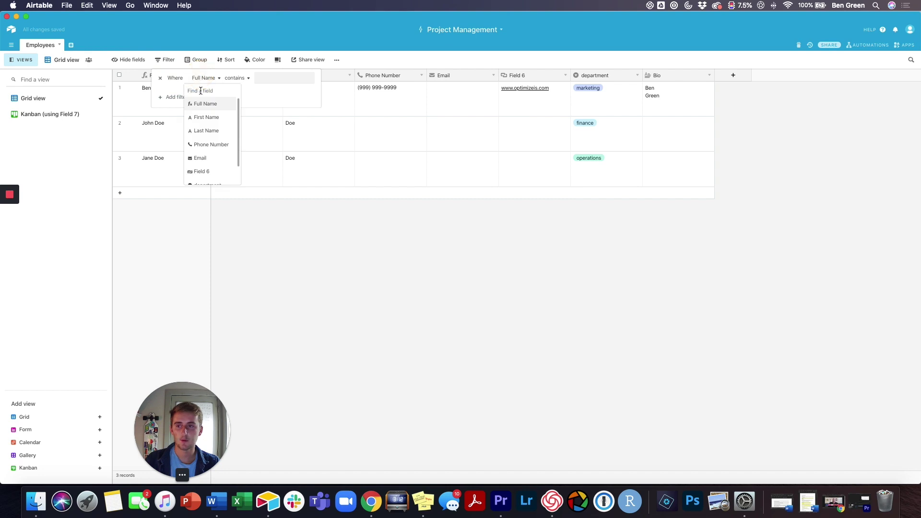
scroll(206, 174, "down", 1)
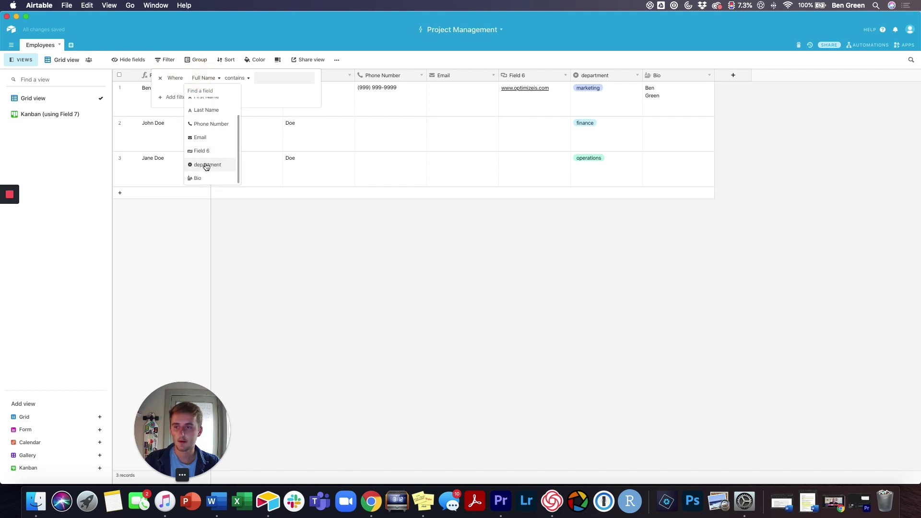
left_click(205, 170)
left_click(274, 78)
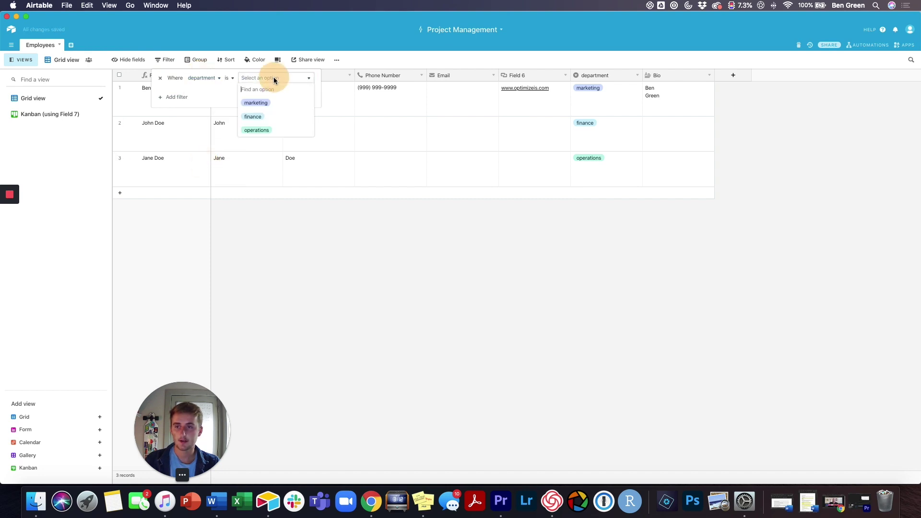
left_click(263, 102)
left_click(246, 179)
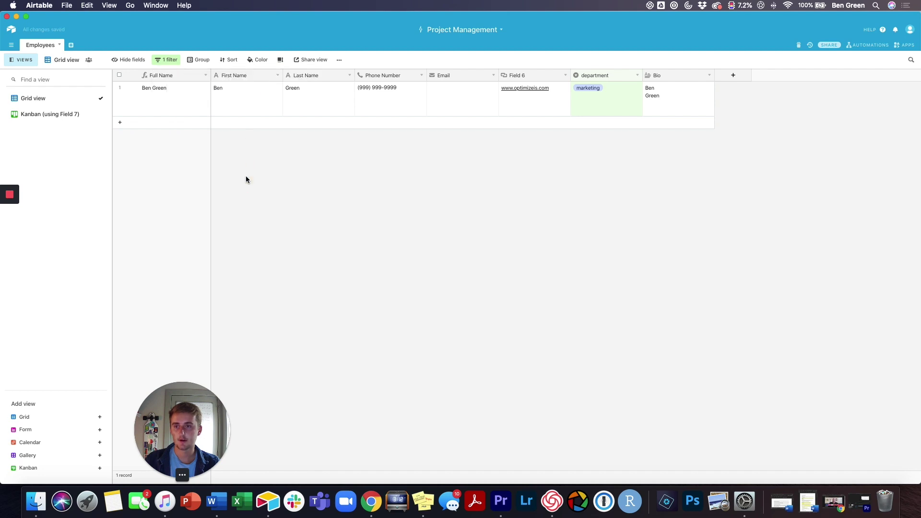
Step: Remove the department filter so all records show again
left_click(168, 59)
left_click(162, 80)
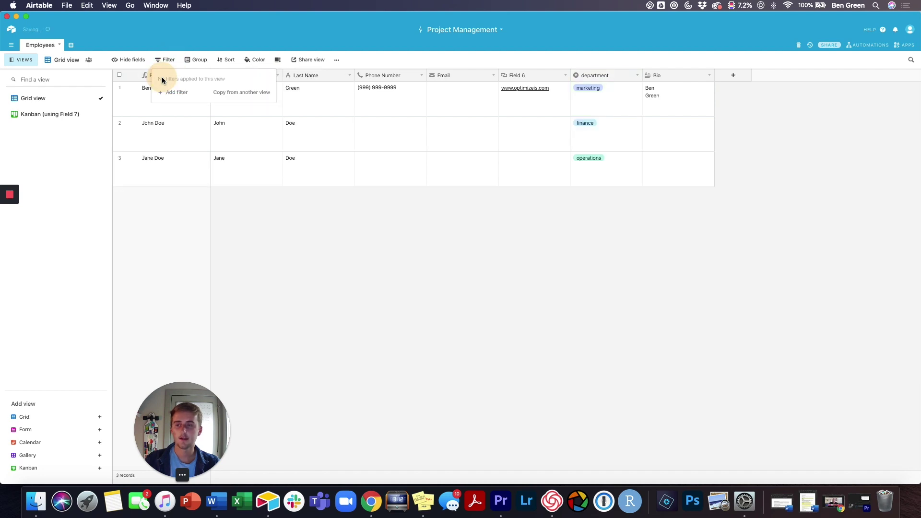
left_click(249, 241)
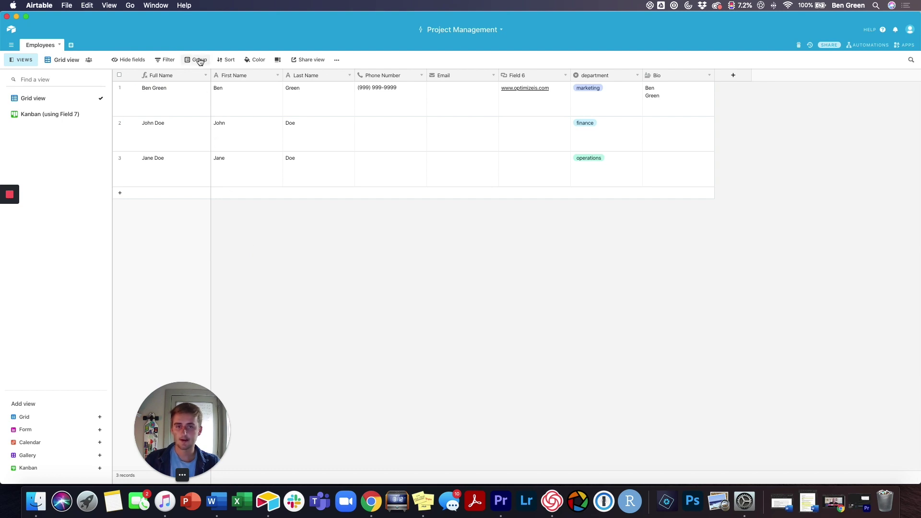
Step: Group the grid by department and hide the department field
left_click(200, 61)
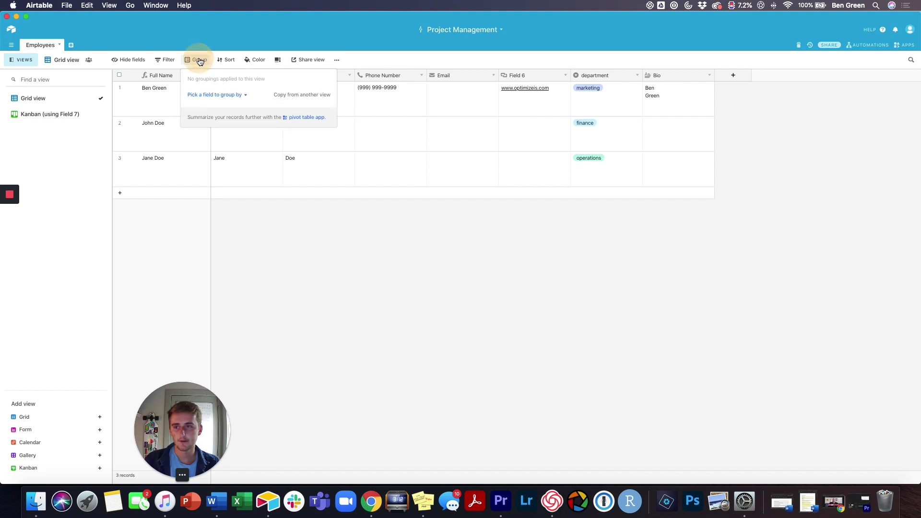
left_click(204, 95)
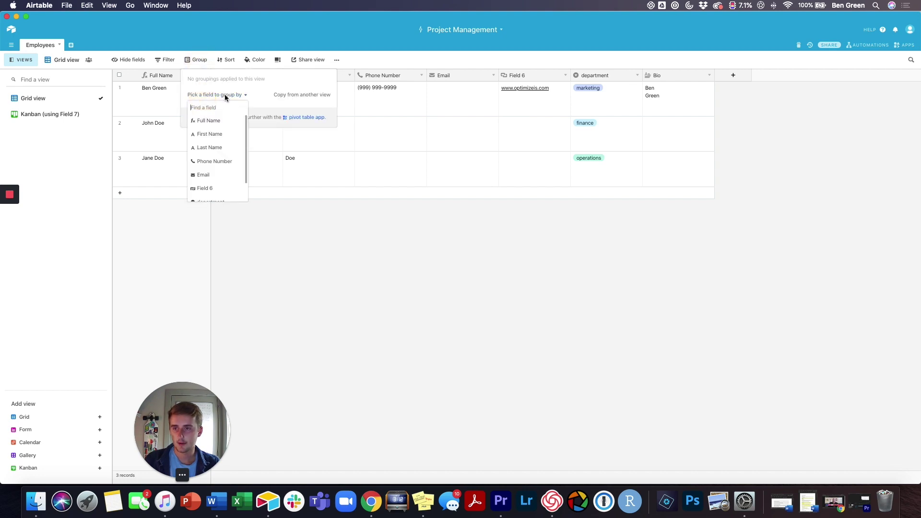
scroll(201, 154, "down", 2)
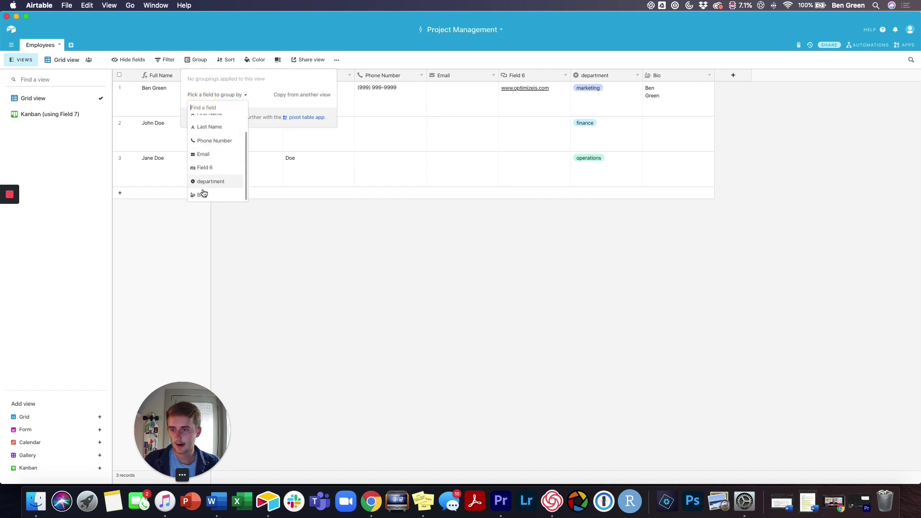
left_click(206, 182)
left_click(248, 324)
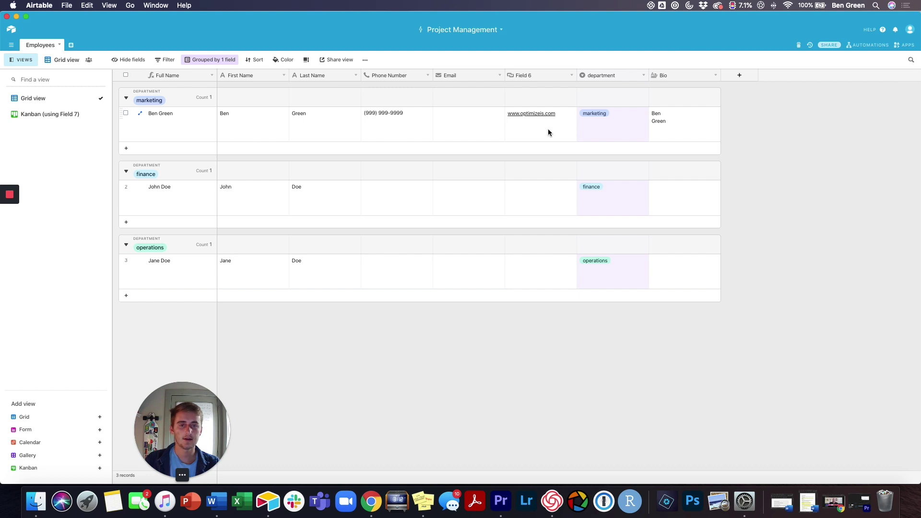
right_click(624, 78)
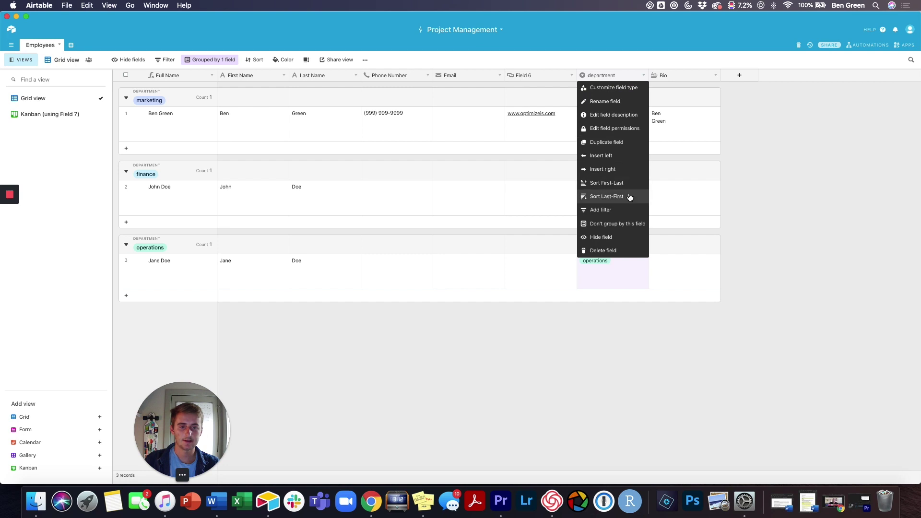
left_click(623, 237)
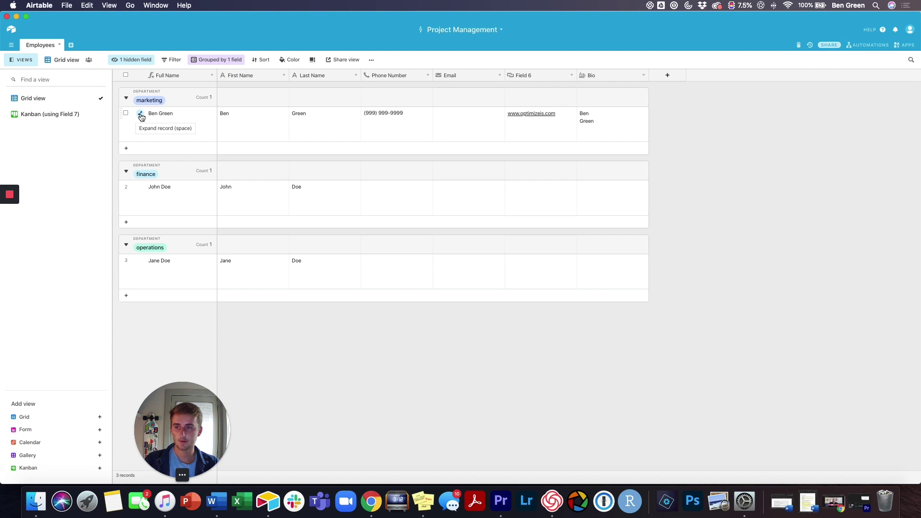
left_click(140, 115)
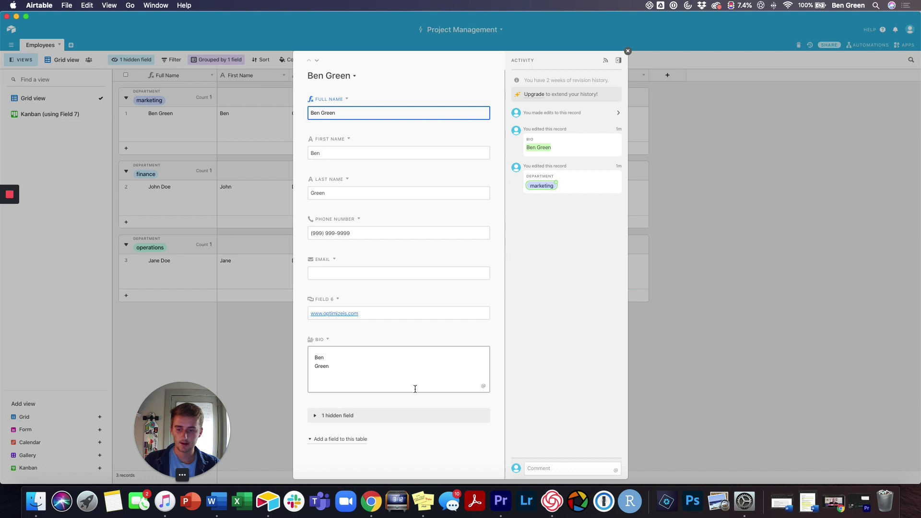
left_click(351, 416)
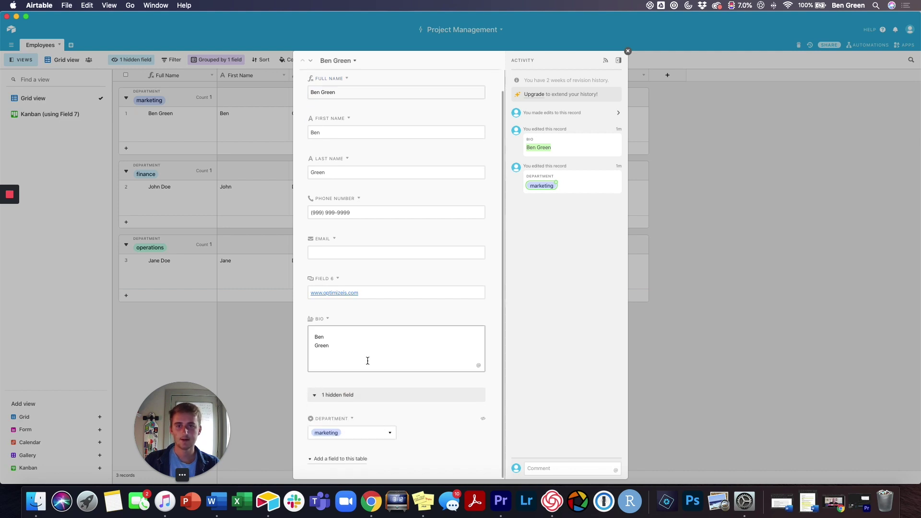
scroll(360, 384, "up", 1)
left_click(355, 407)
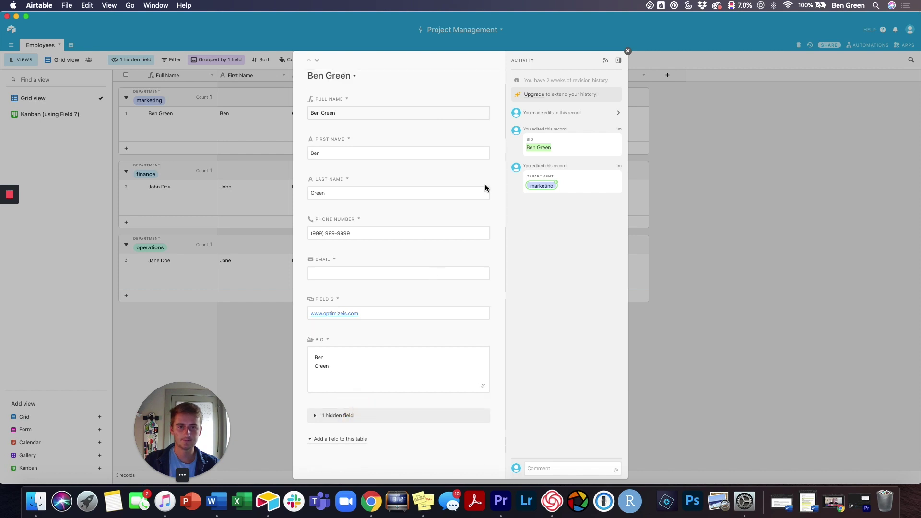
left_click(628, 52)
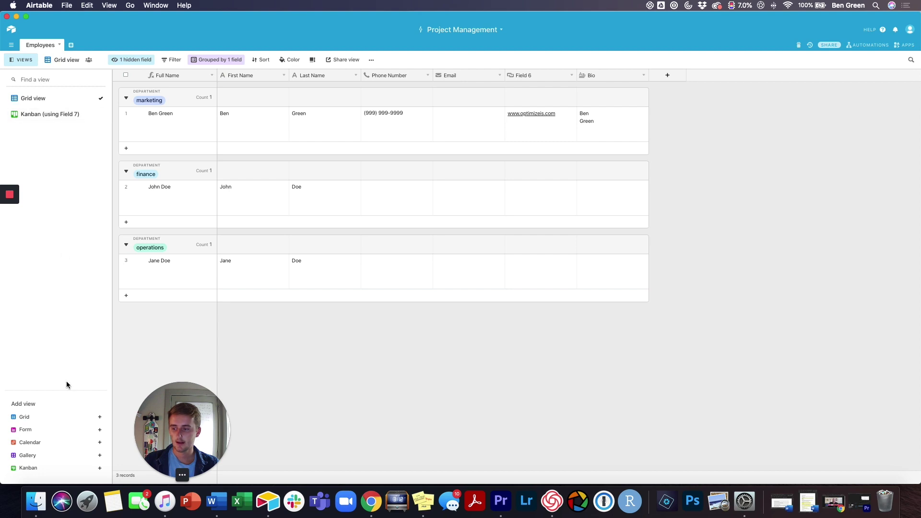
Step: Create a new grid view named Grid 2
left_click(39, 418)
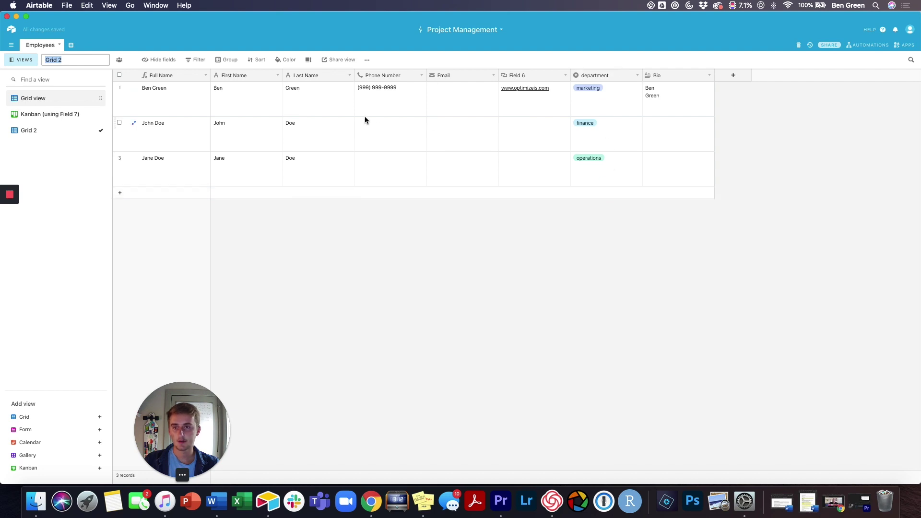
left_click(212, 171)
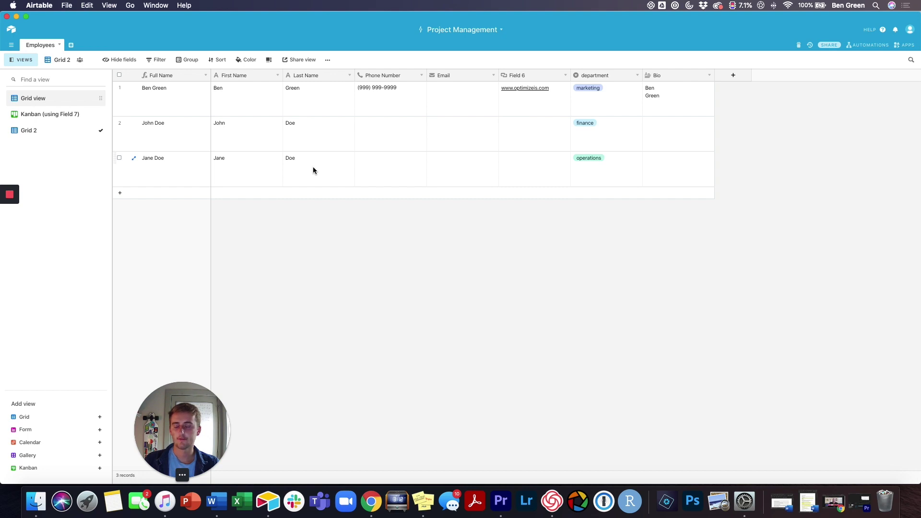
Step: Add a Date-type field named Hire Date
left_click(731, 75)
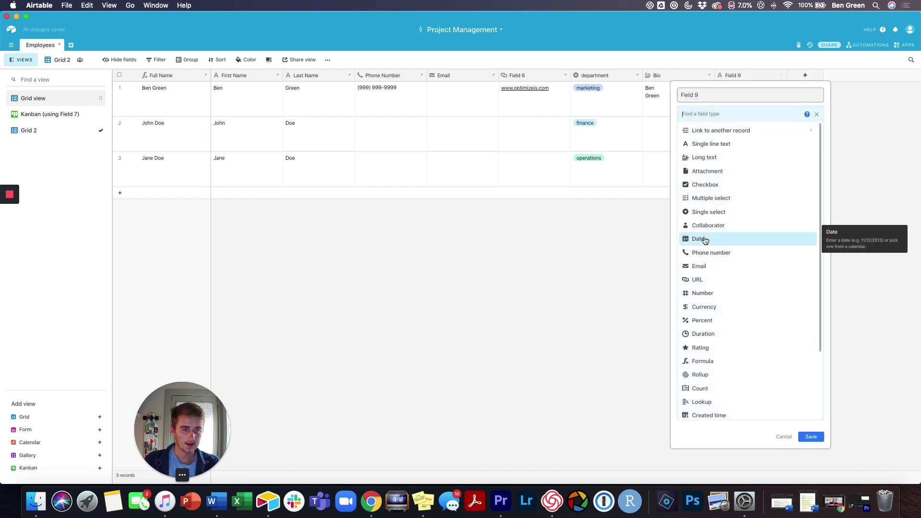
left_click(704, 238)
left_click(725, 95)
type("H")
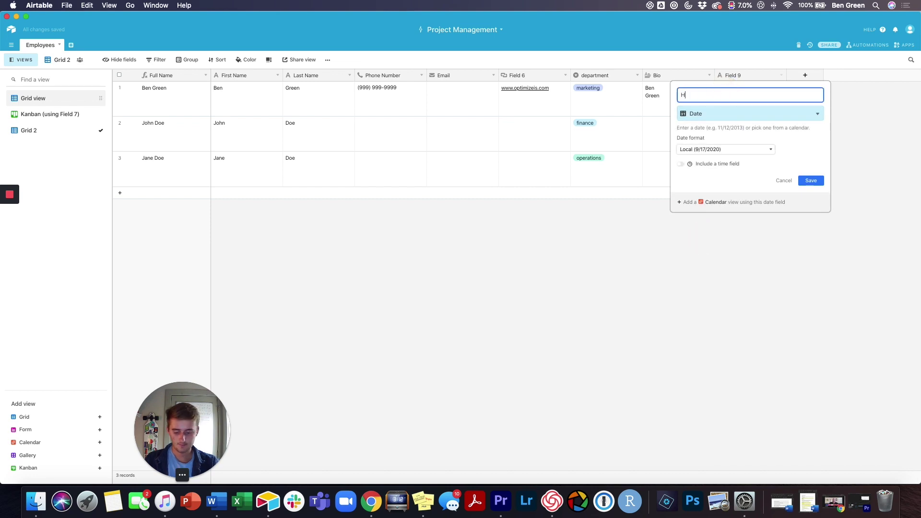
type("ire Date")
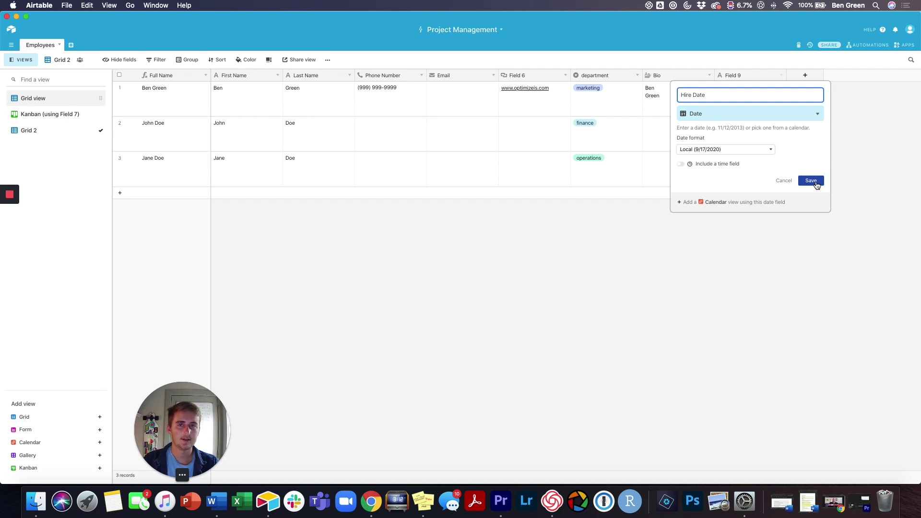
left_click(816, 181)
Step: Set hire dates 9/17/2020, 9/18/2020 and 9/16/2020 for rows 1, 2 and 3
left_click(742, 93)
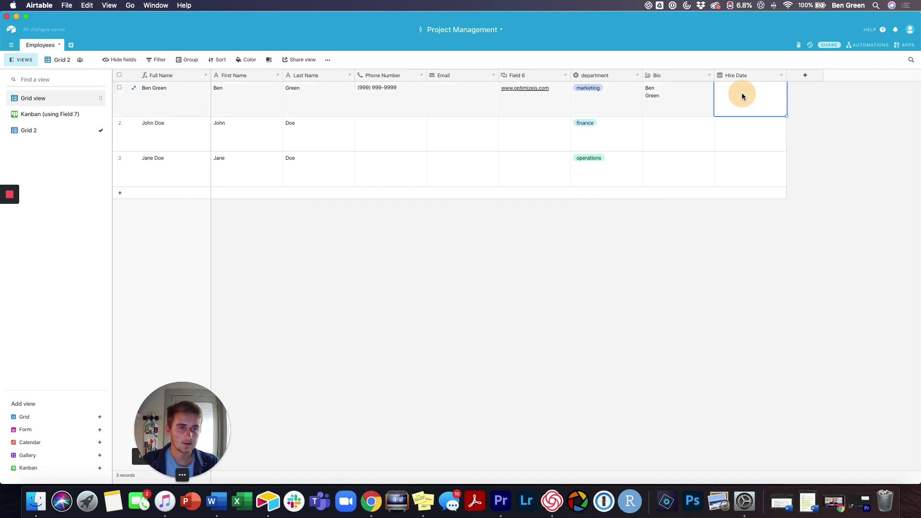
left_click(741, 93)
left_click(775, 143)
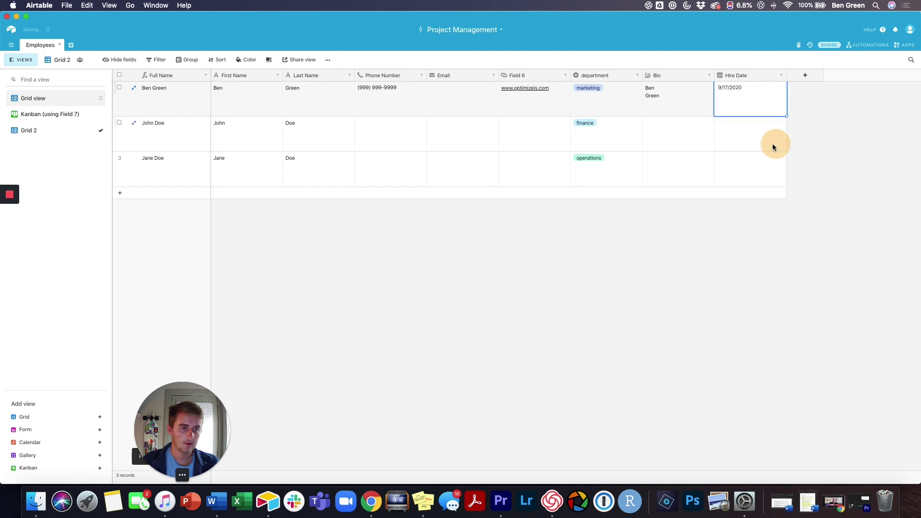
left_click(740, 137)
left_click(740, 137)
left_click(787, 179)
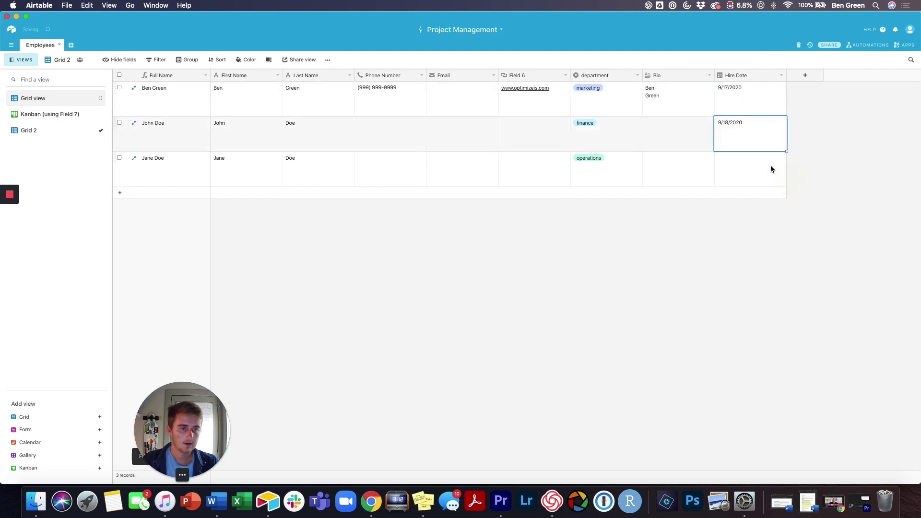
left_click(754, 157)
left_click(753, 158)
left_click(762, 214)
left_click(754, 223)
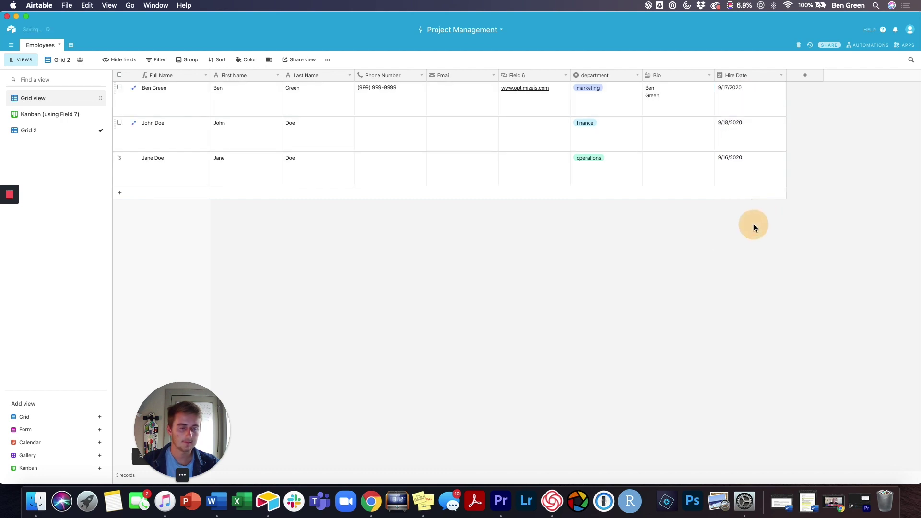
Step: Add a calendar view from the Hire Date field and name it 'Hire Date View'
left_click(781, 75)
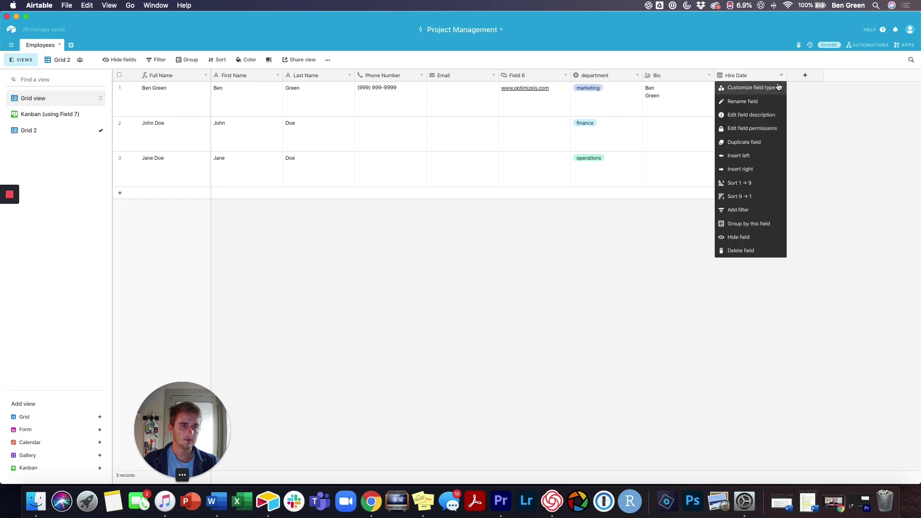
left_click(767, 87)
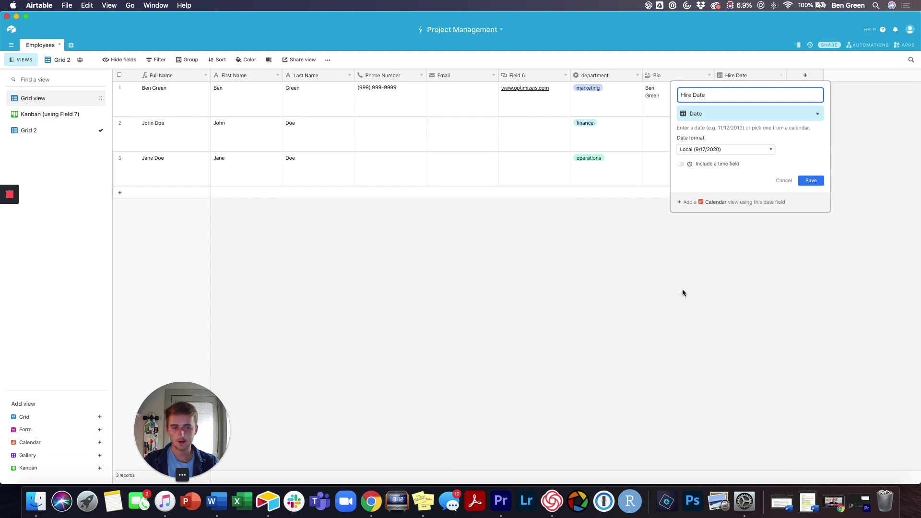
left_click(700, 201)
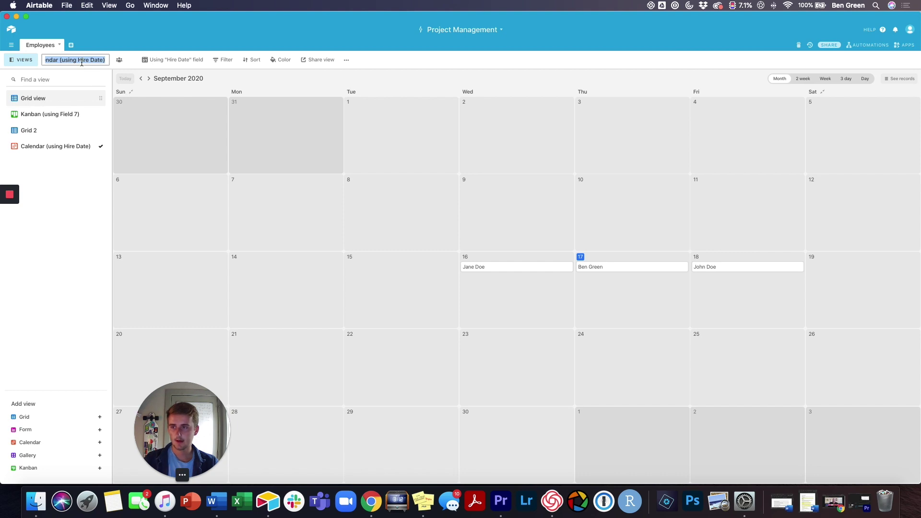
type("Hire")
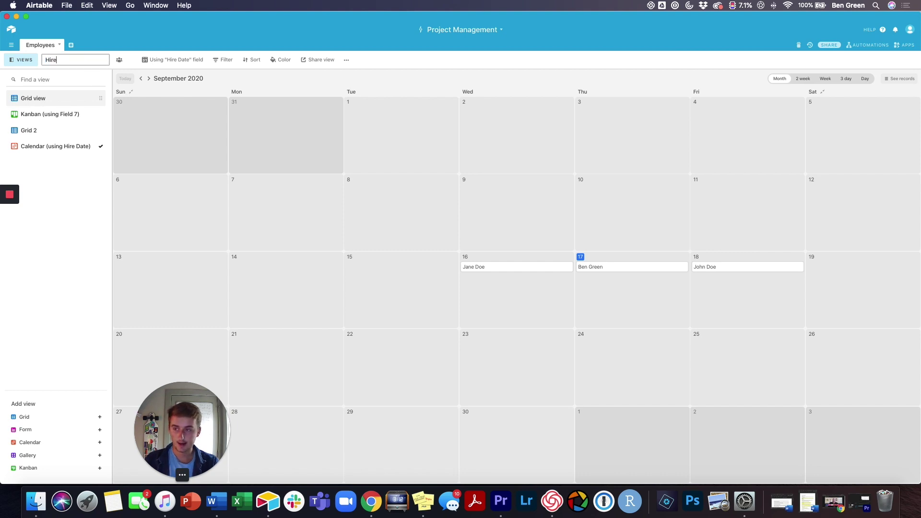
type(" Date")
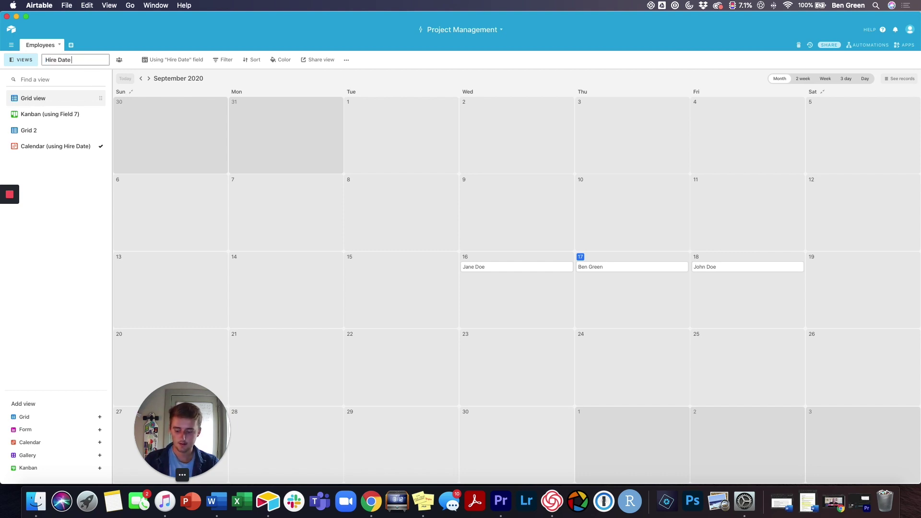
type(" View")
left_click(50, 189)
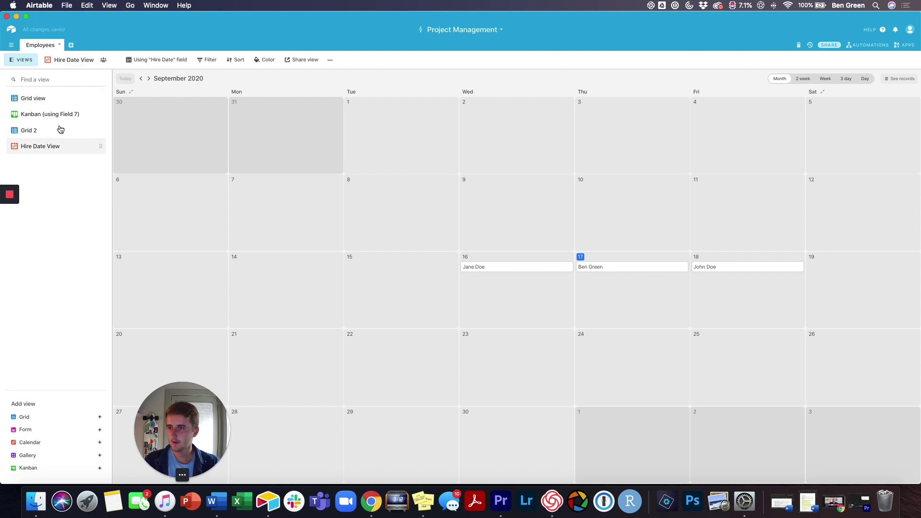